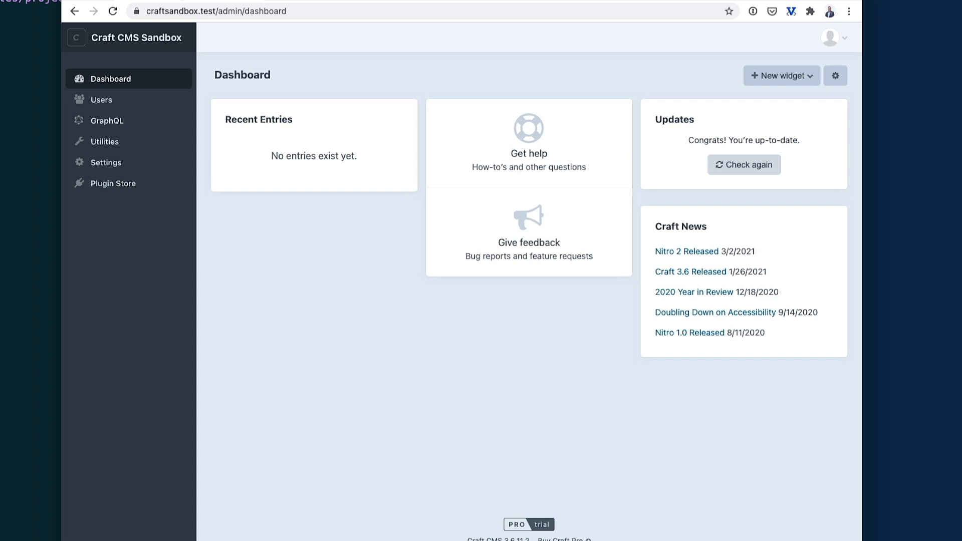
Go to Settings > Email and enter the reply-to email address.
left_click(107, 164)
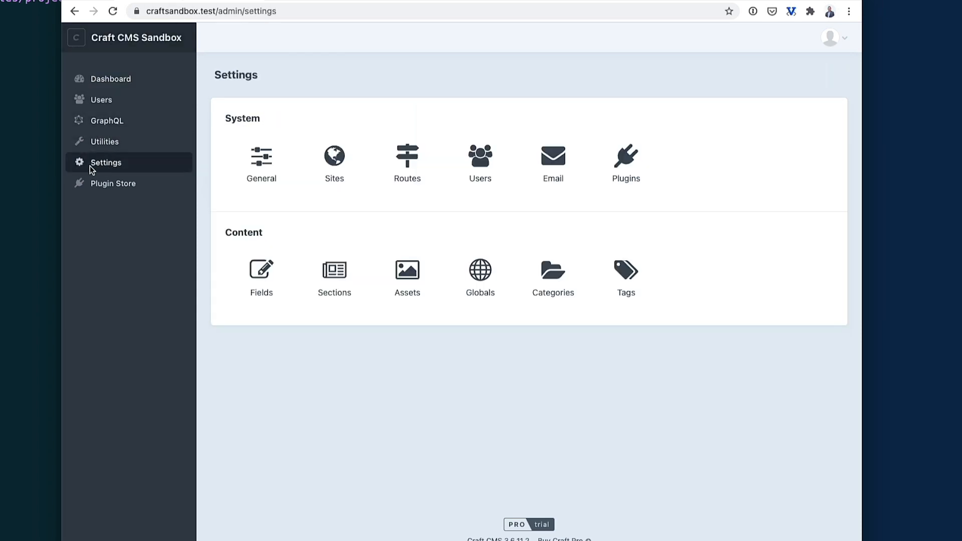
left_click(554, 160)
scroll(376, 213, "down", 3)
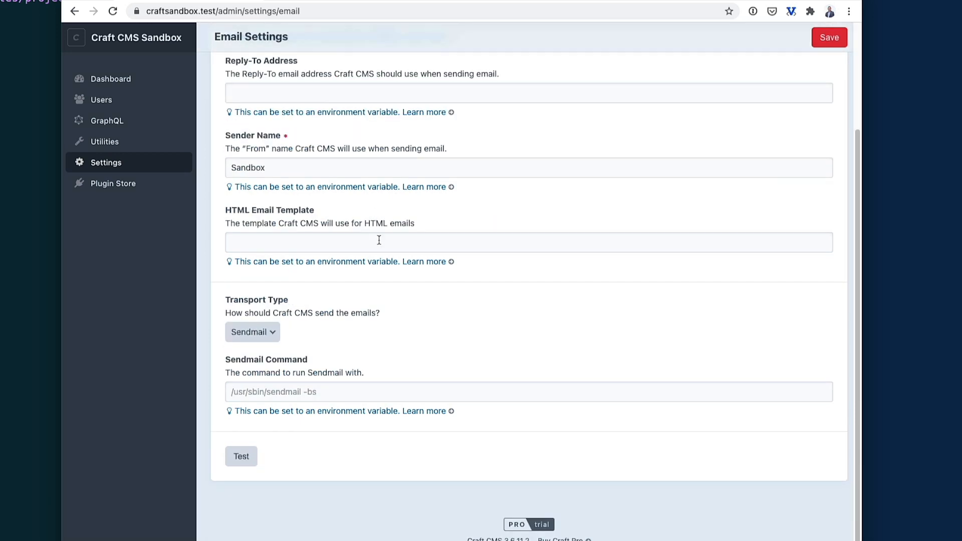
scroll(380, 242, "up", 3)
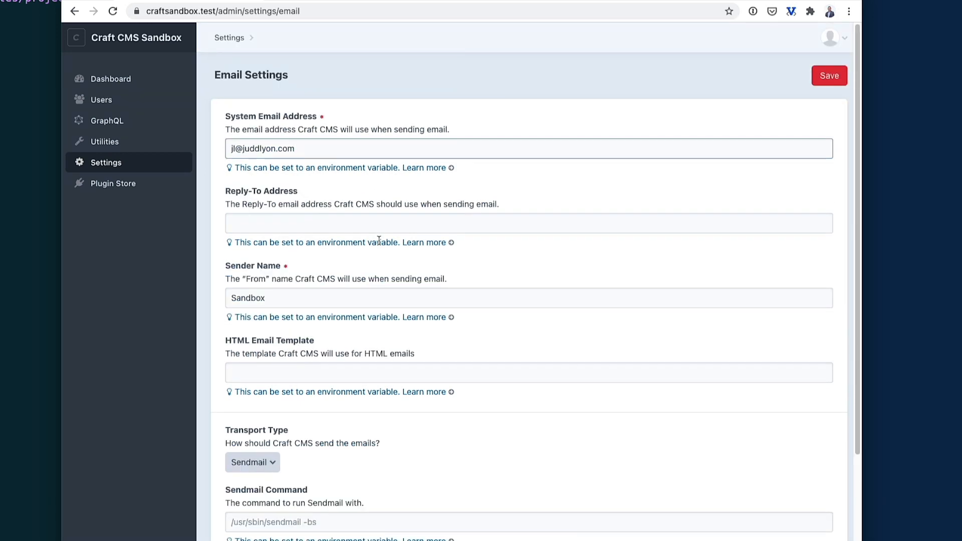
scroll(380, 241, "down", 1)
left_click(289, 199)
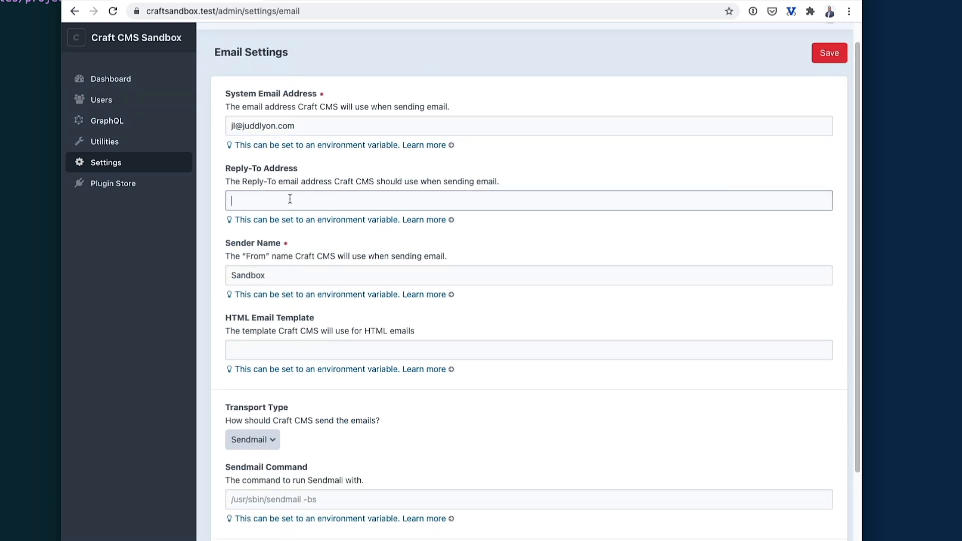
left_click(290, 275)
left_click(171, 297)
Switch the email transport type to SMTP with TLS encryption.
scroll(249, 344, "down", 3)
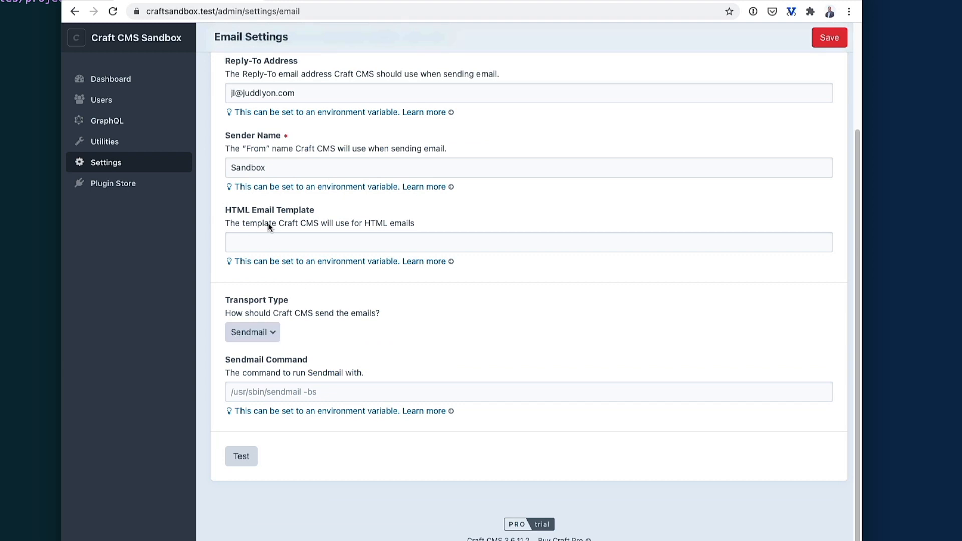
left_click(258, 331)
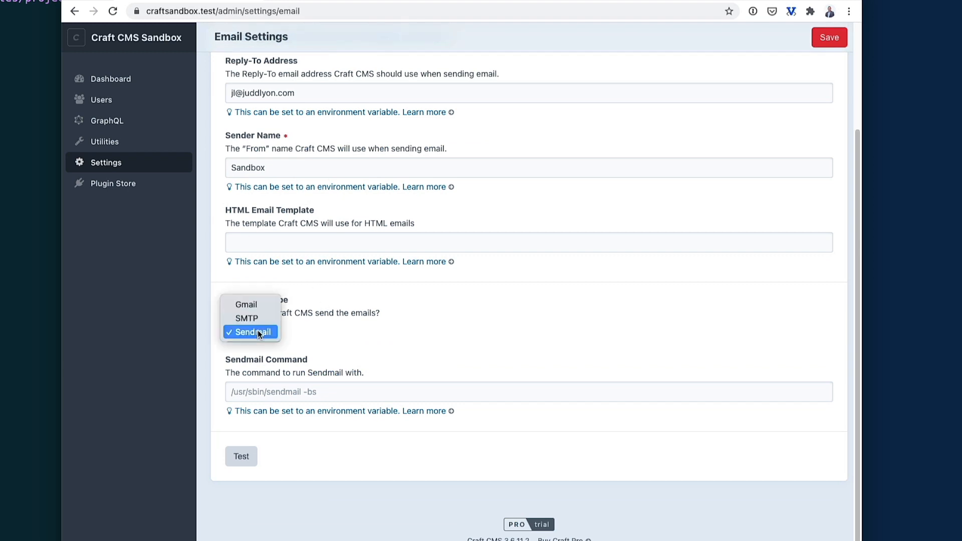
left_click(262, 319)
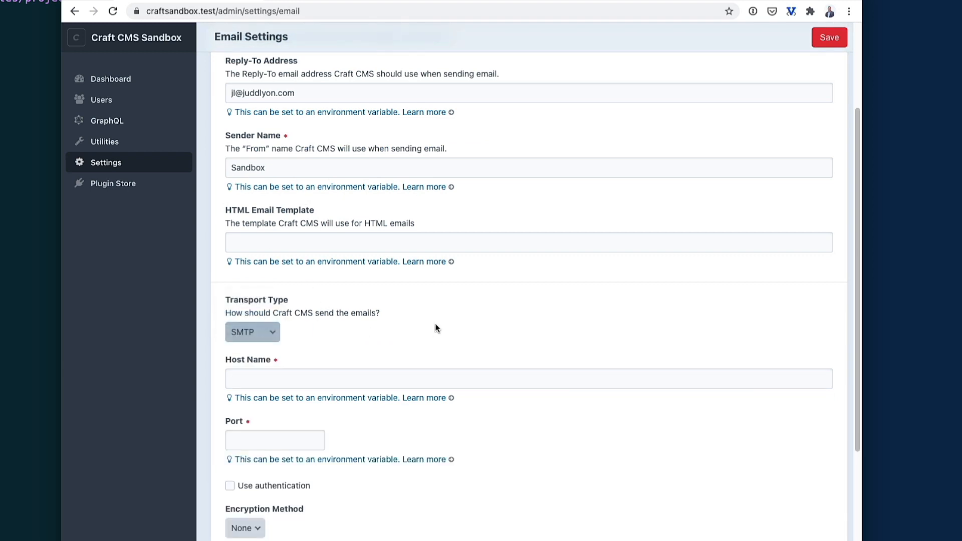
scroll(435, 328, "down", 1)
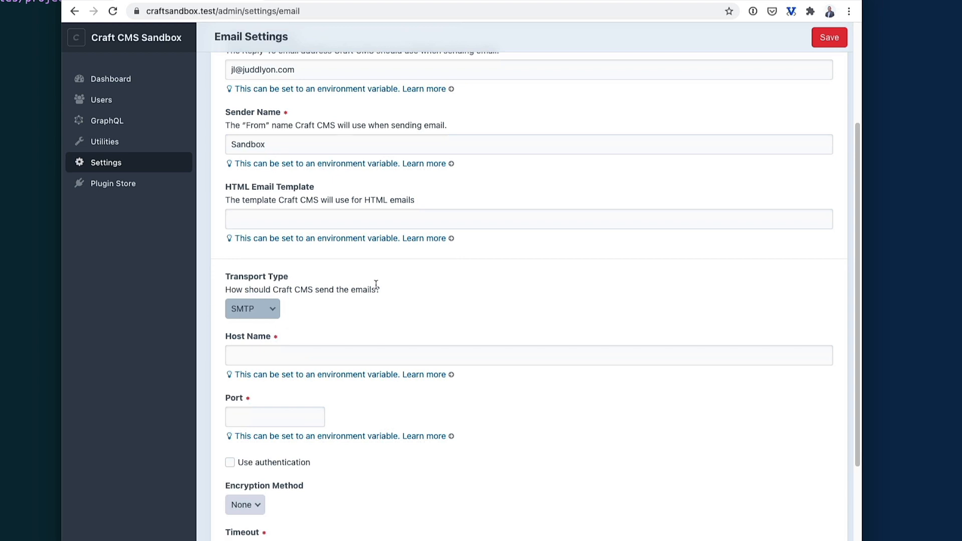
scroll(376, 283, "down", 1)
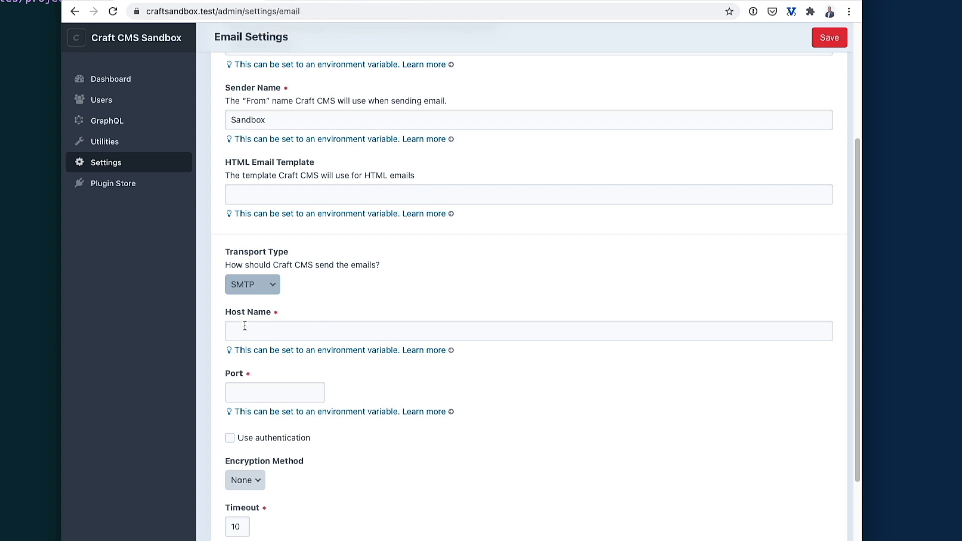
left_click(243, 481)
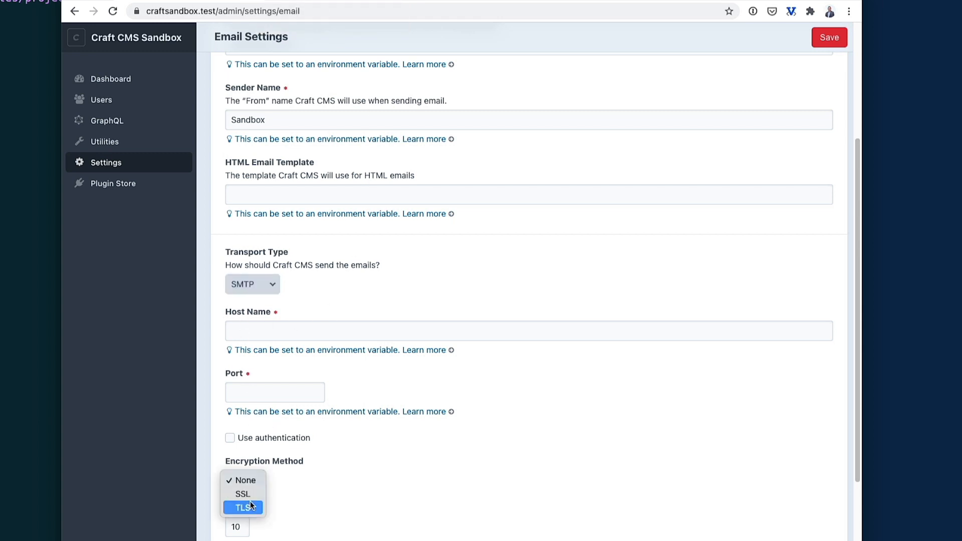
left_click(243, 508)
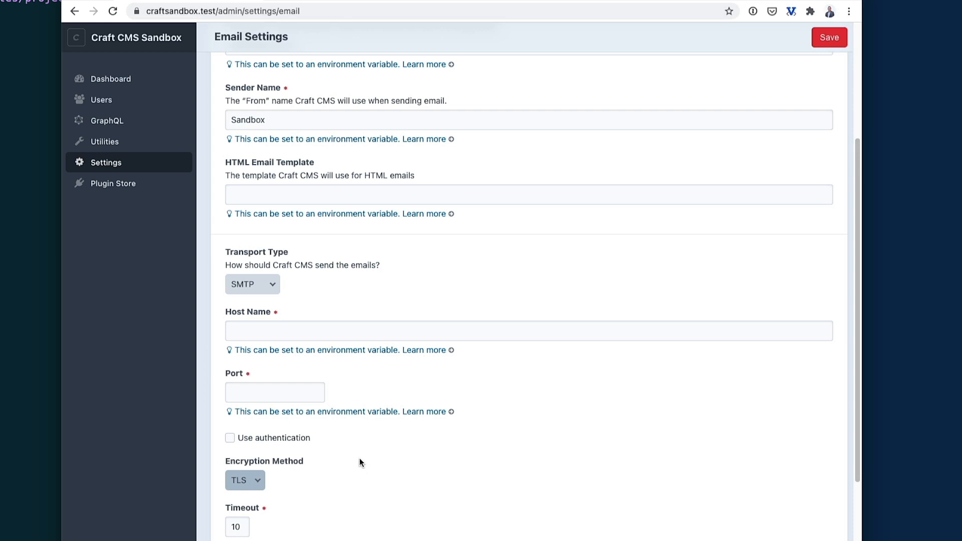
Create a new Postmark server named 'Craft Sandbox'.
left_click(344, 0)
left_click(461, 278)
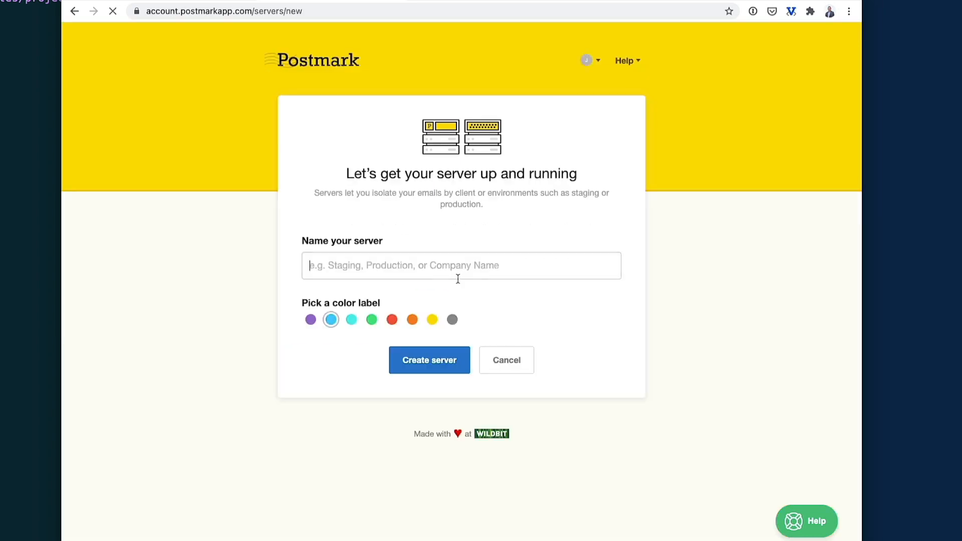
type("Cra")
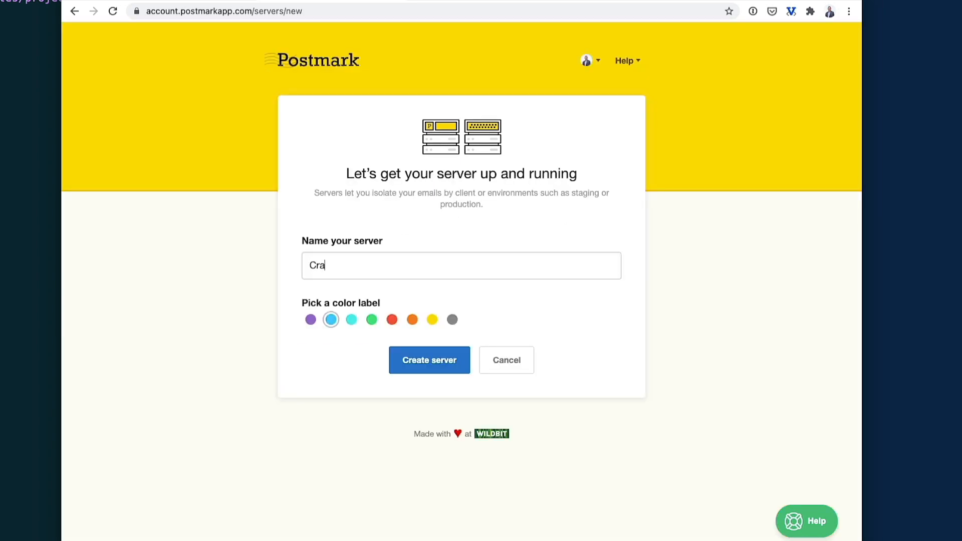
type("ft Sandbox")
key("Return")
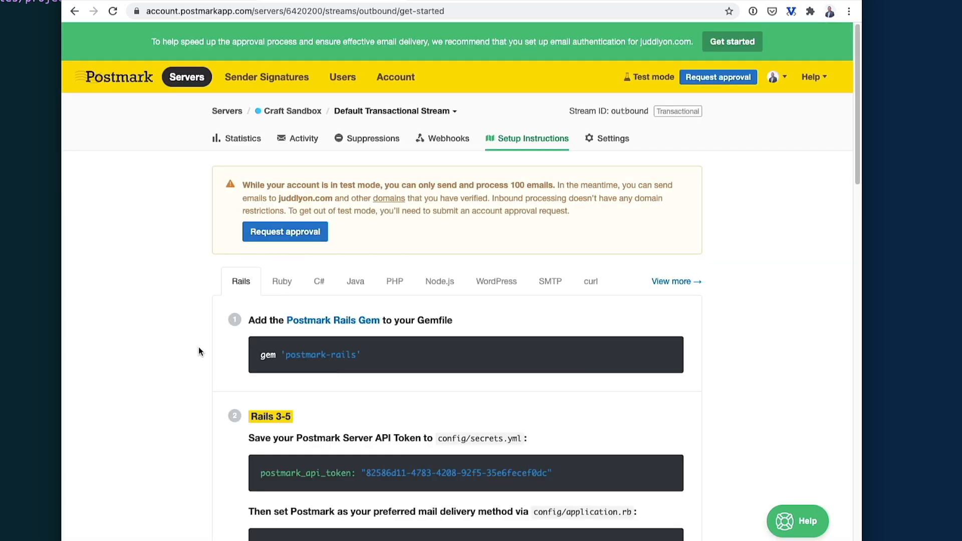
Copy the Server API token from the Default Transactional Stream settings.
scroll(170, 323, "down", 3)
scroll(168, 322, "up", 1)
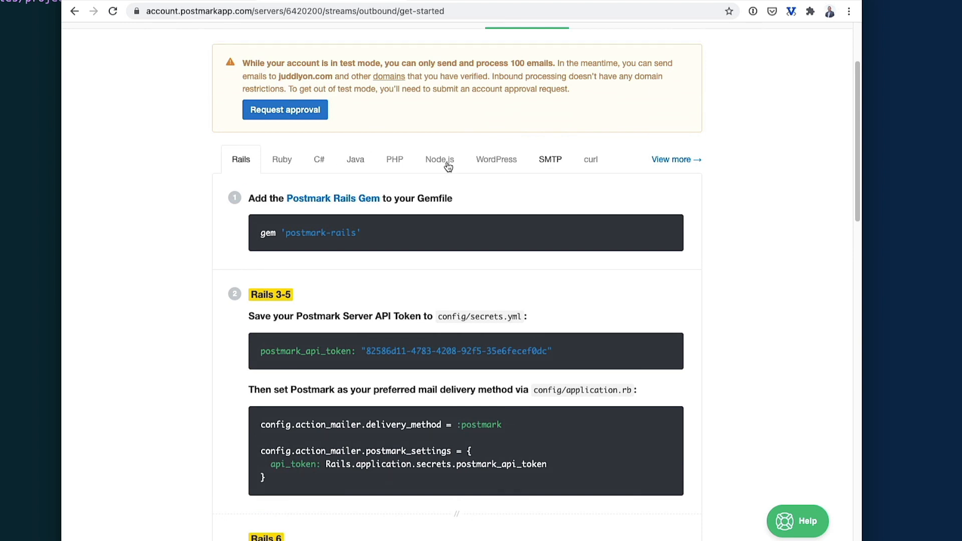
scroll(228, 279, "down", 1)
scroll(228, 280, "up", 3)
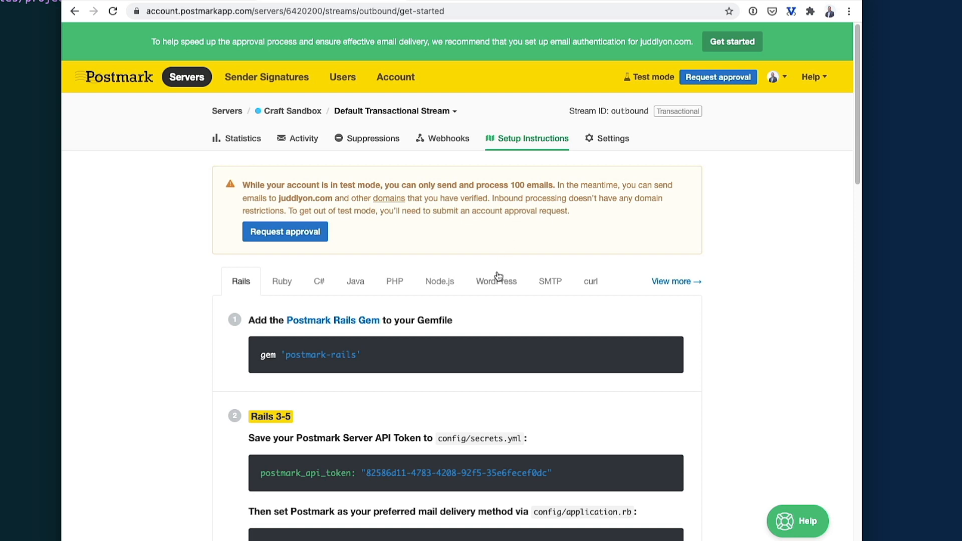
scroll(497, 276, "down", 10)
scroll(498, 272, "up", 7)
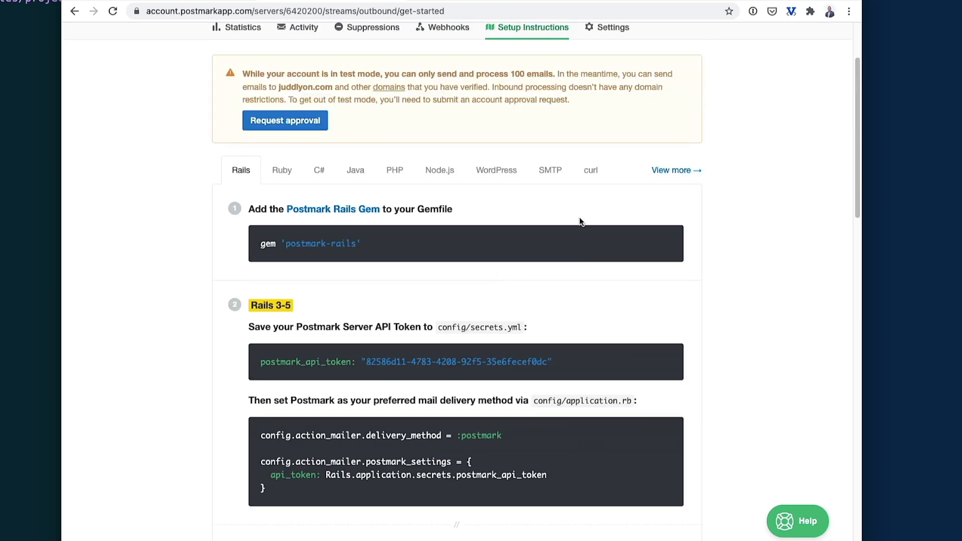
scroll(580, 218, "up", 3)
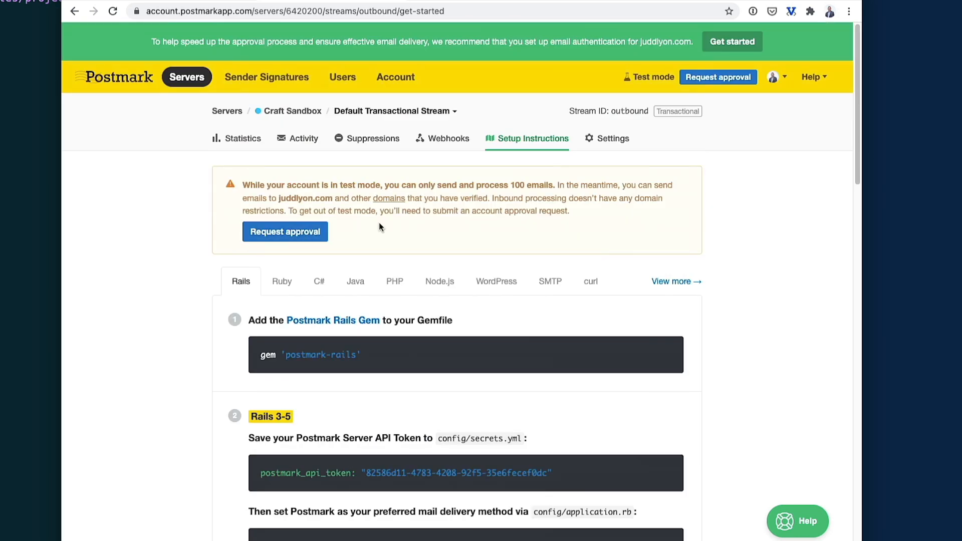
left_click(609, 138)
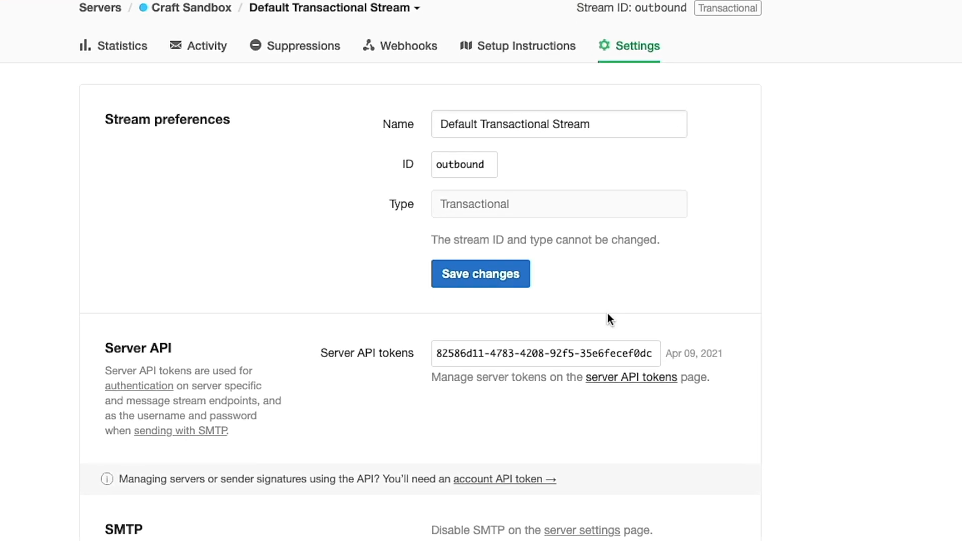
left_click(595, 348)
key("super+c")
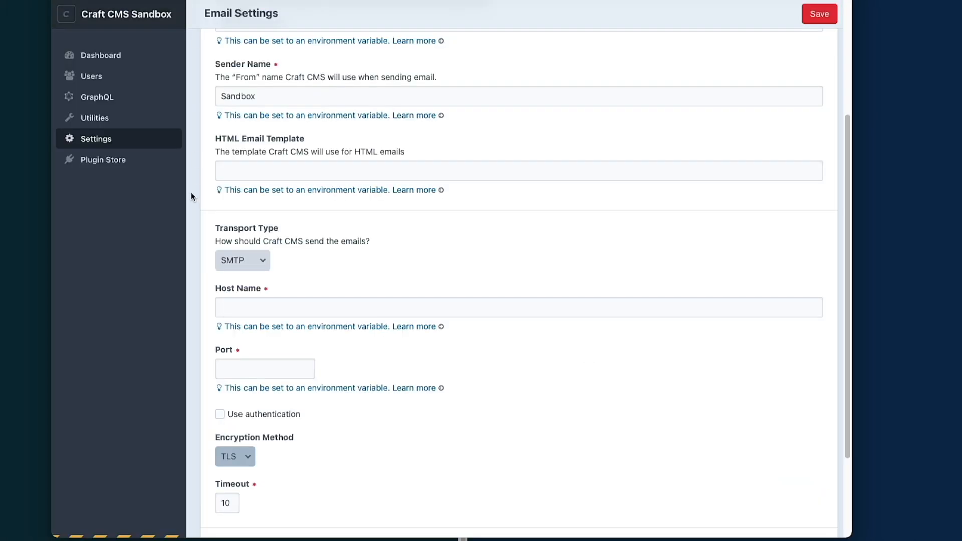
Enable SMTP authentication and paste the Postmark token into Username and Password.
left_click(216, 290)
scroll(203, 185, "down", 3)
left_click(241, 176)
left_click(357, 139)
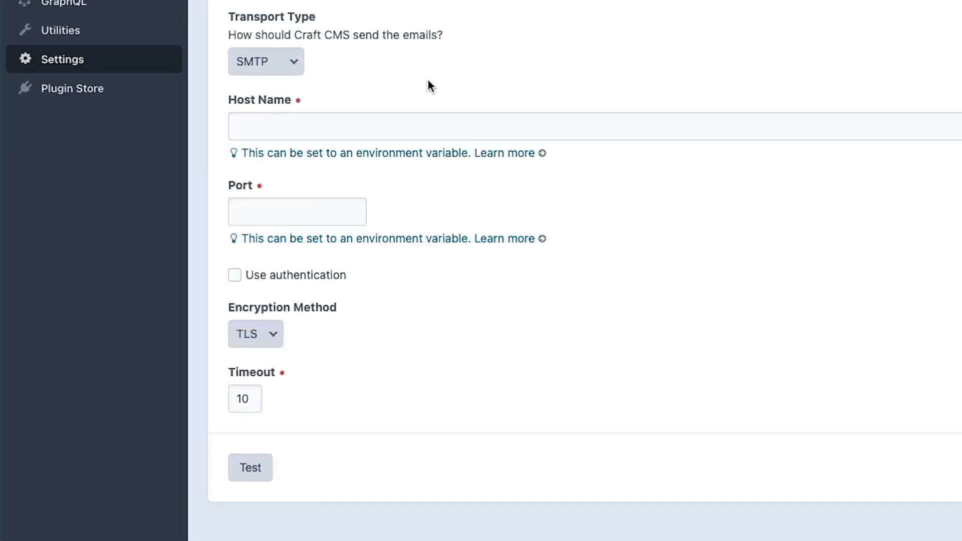
left_click(235, 275)
left_click(260, 334)
key("super+v")
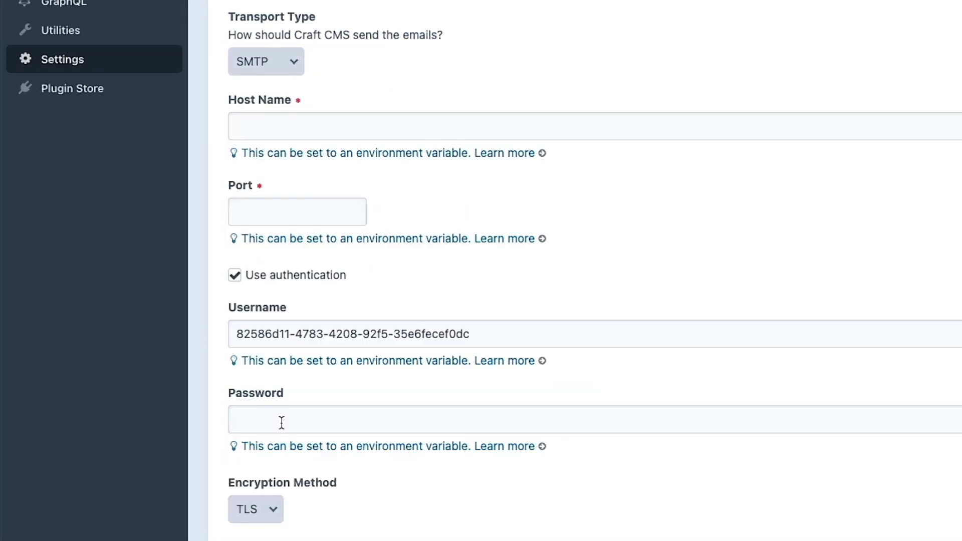
left_click(281, 420)
key("super+v")
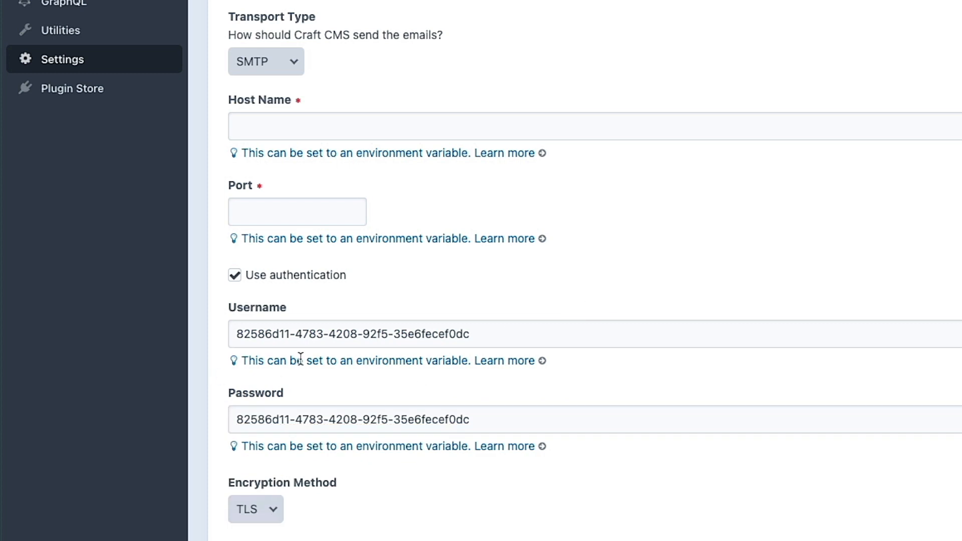
Clear the pasted token from both the Username and Password fields.
left_click(321, 335)
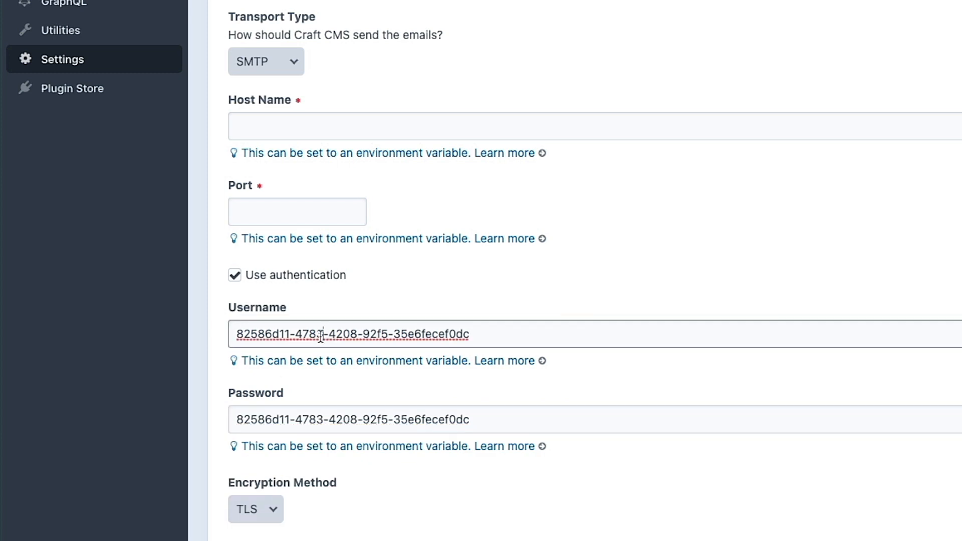
key("super+a")
key("BackSpace")
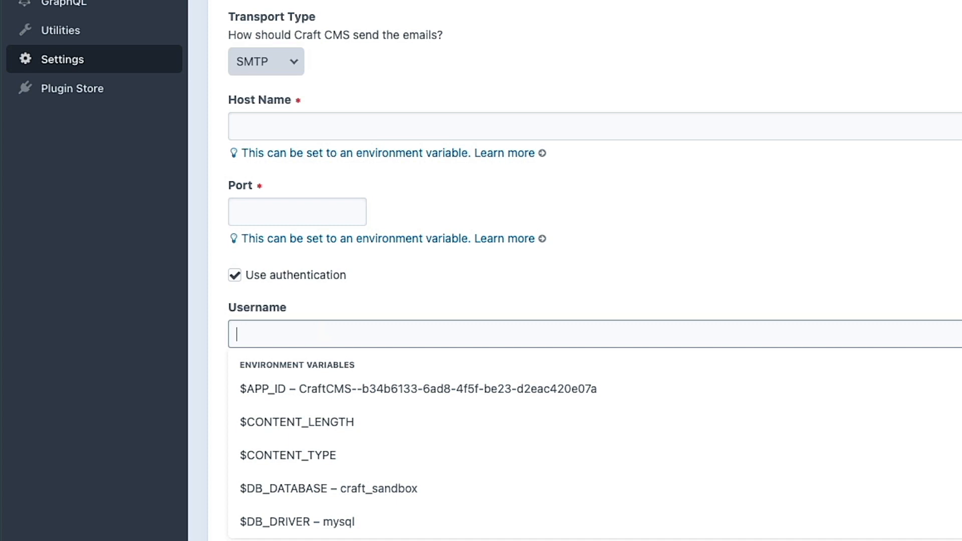
left_click(180, 284)
double_click(299, 420)
key("super+a")
key("super+c")
key("BackSpace")
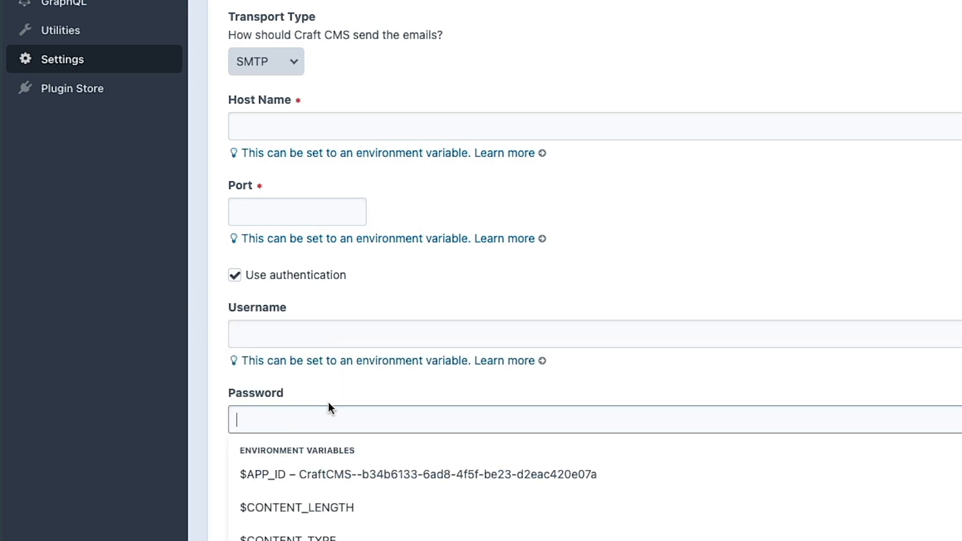
key("alt+space")
Add a POSTMARK_API_TOKEN line with the token below DEFAULT_SITE_URL in .env and save.
type("vi .env")
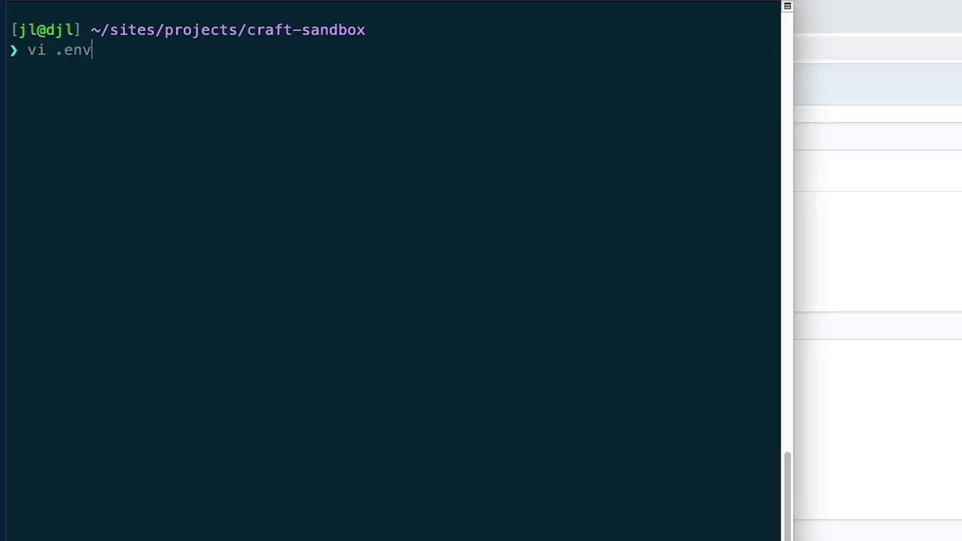
key("Return")
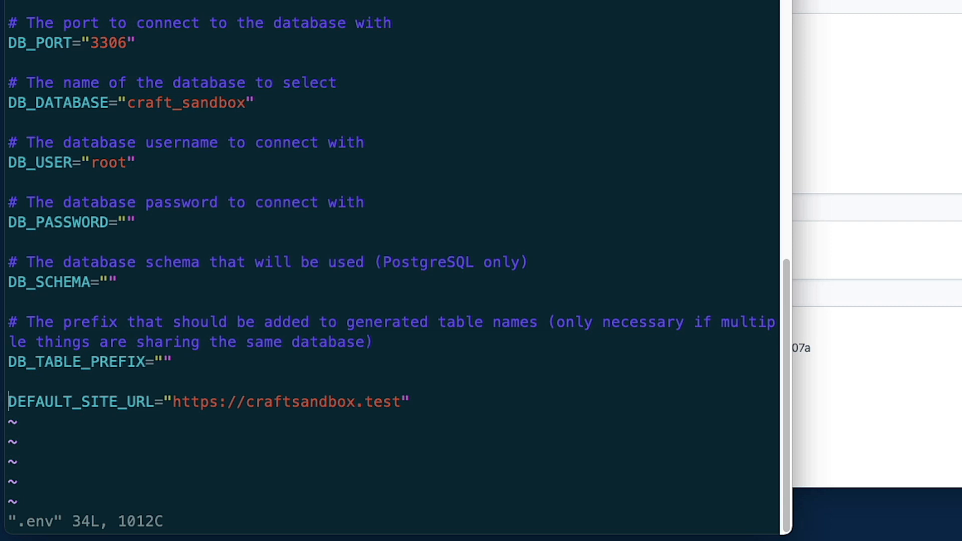
key("l")
key("l")
key("l")
key("l")
key("l")
key("l")
key("l")
key("l")
key("l")
key("l")
key("l")
key("l")
key("l")
key("l")
key("l")
key("l")
key("l")
key("l")
key("l")
key("l")
key("l")
key("l")
key("l")
key("l")
key("l")
key("l")
key("l")
key("l")
key("l")
key("l")
key("l")
key("l")
key("l")
key("l")
key("l")
key("l")
key("l")
key("l")
key("l")
key("i")
key("Right")
key("Return")
key("Return")
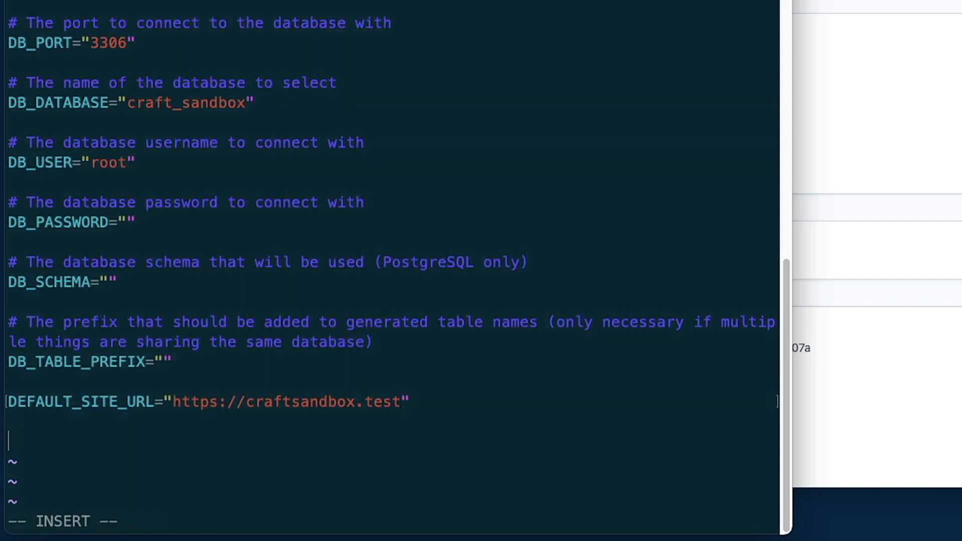
type("POSTMARK_")
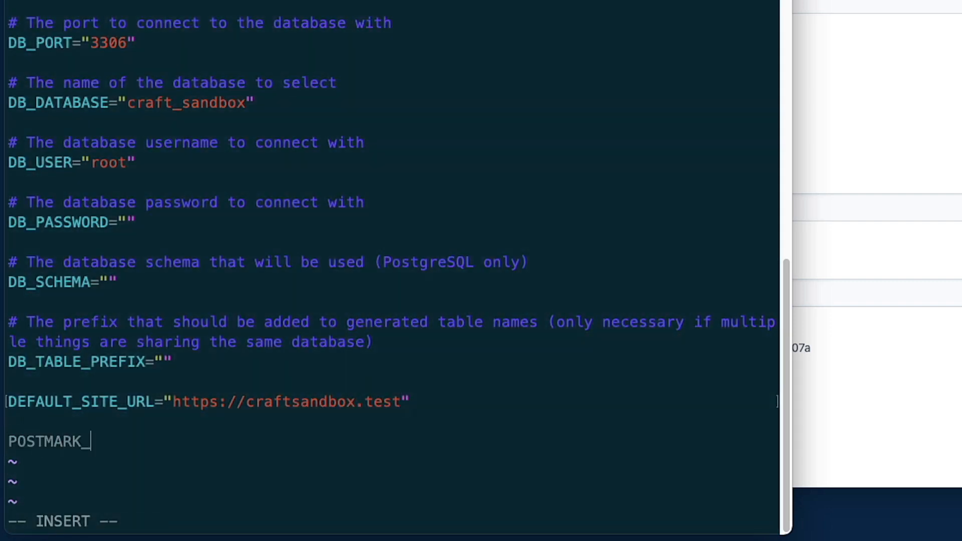
type("API_TOKEN=")
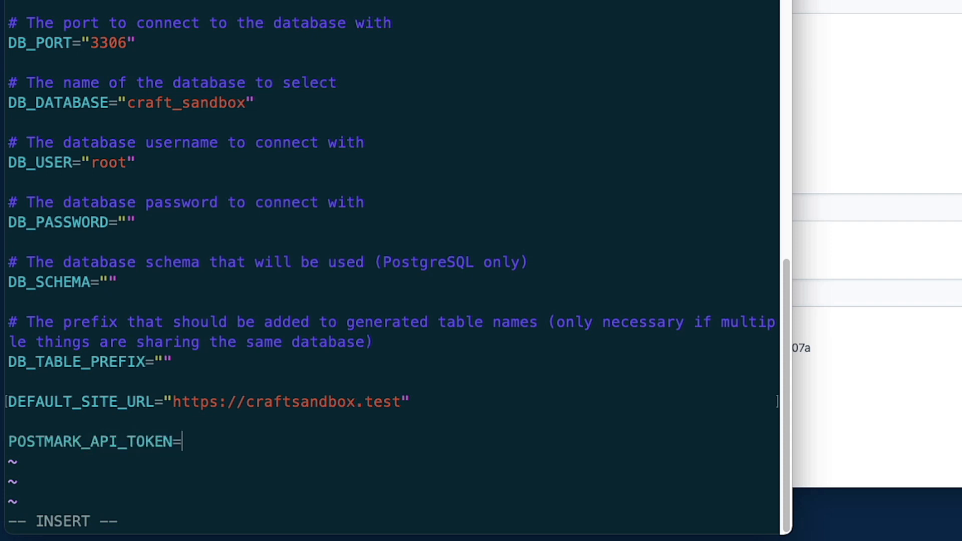
key("super+v")
key("Escape")
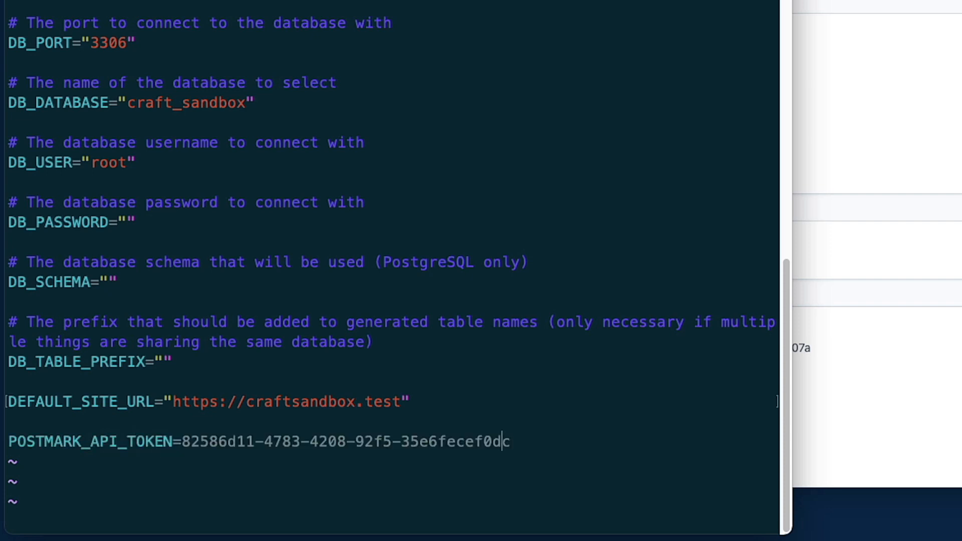
type(":wq")
key("Return")
Reload the Craft CMS Email Settings page.
key("super+Tab")
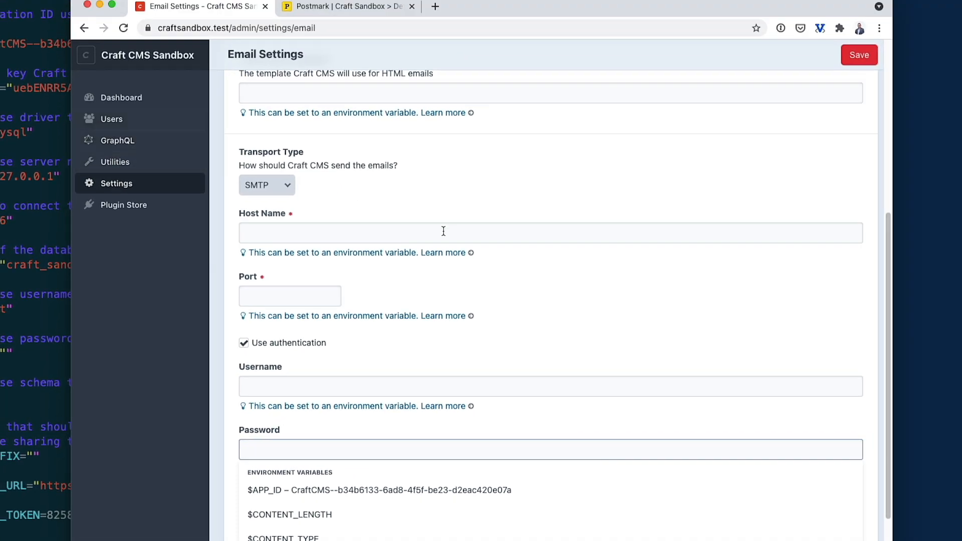
key("super+r")
left_click(545, 210)
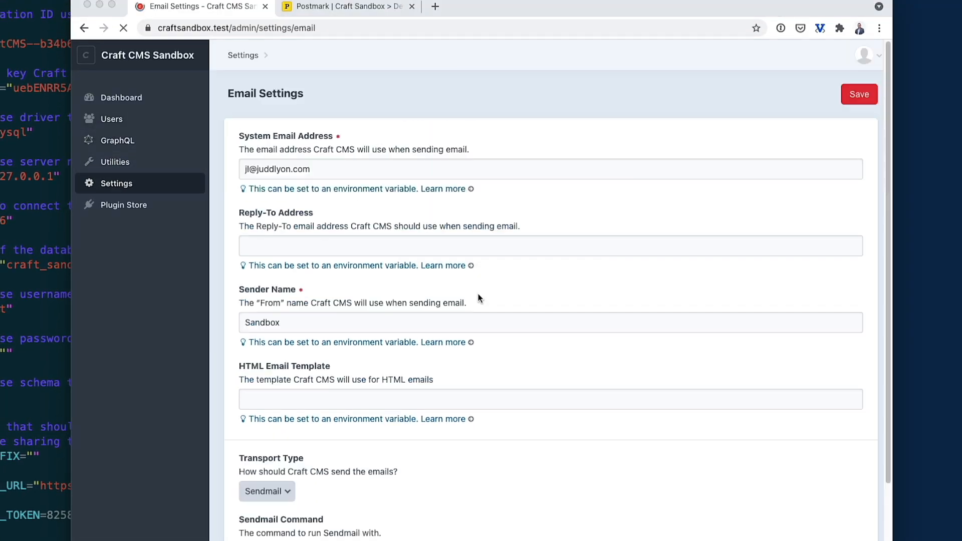
scroll(321, 361, "down", 3)
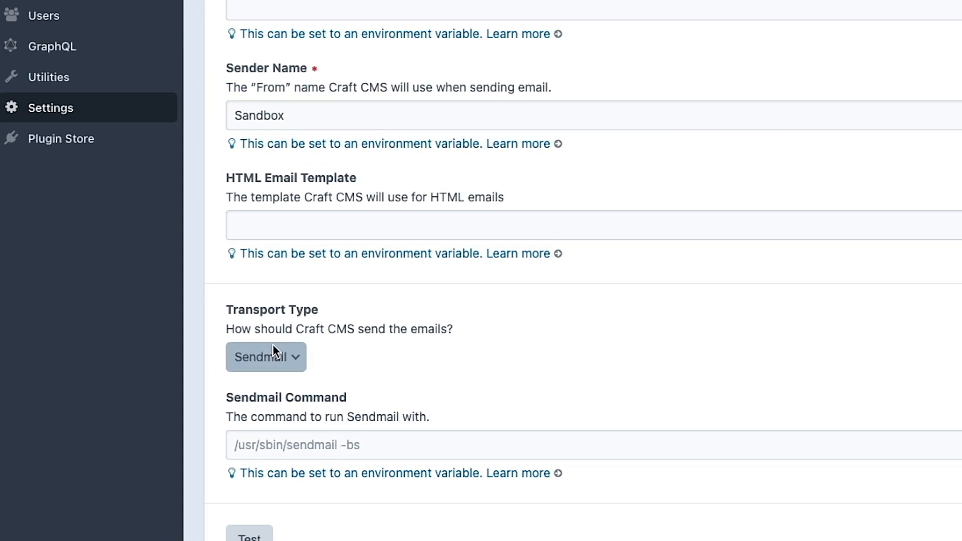
Set transport to SMTP, encryption to TLS, and enable authentication.
left_click(272, 345)
left_click(271, 341)
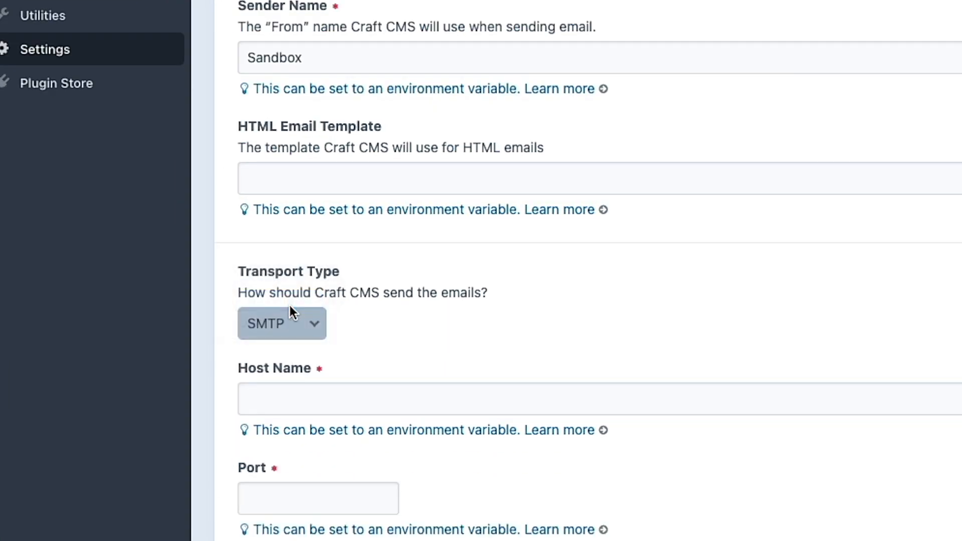
scroll(268, 251, "down", 2)
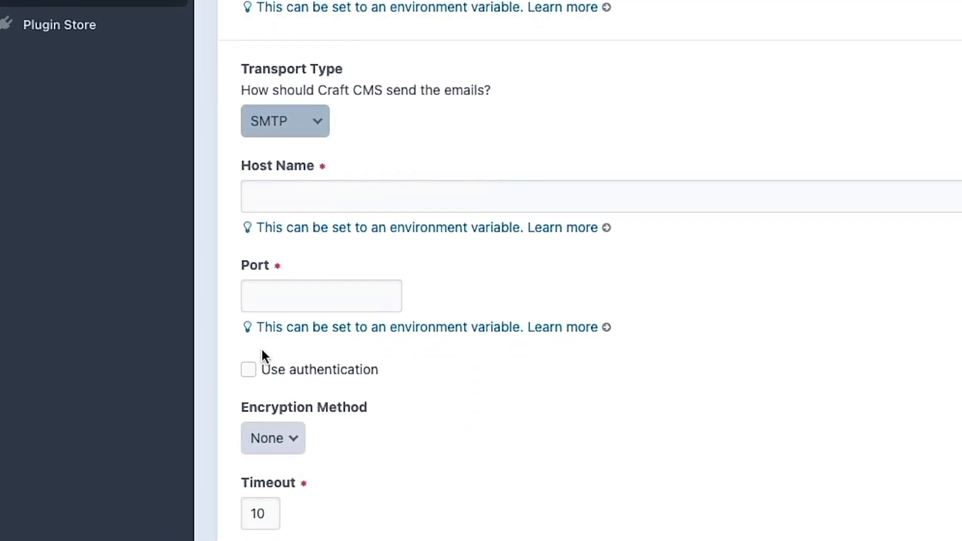
left_click(296, 395)
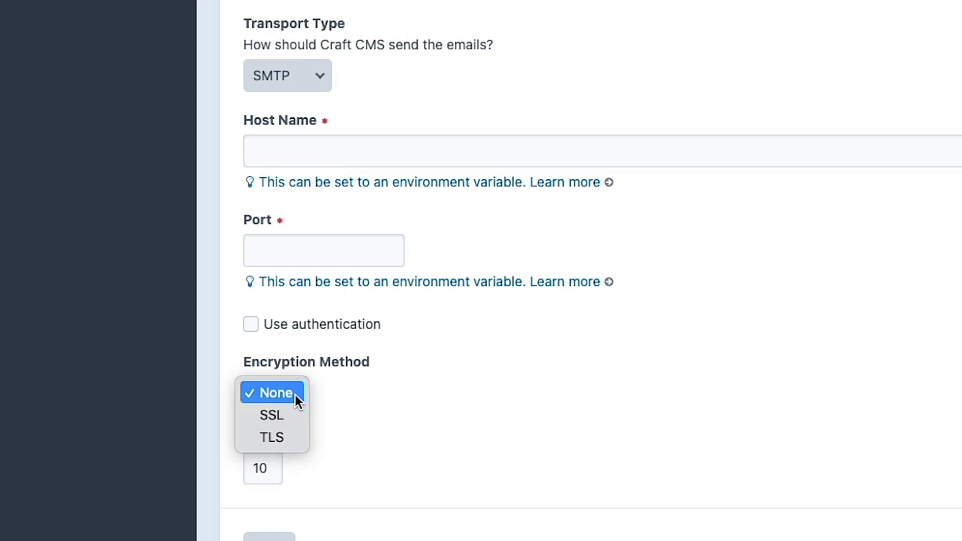
left_click(280, 444)
scroll(401, 306, "down", 1)
left_click(264, 298)
Set both Username and Password to the $POSTMARK_API_TOKEN variable.
scroll(320, 258, "down", 1)
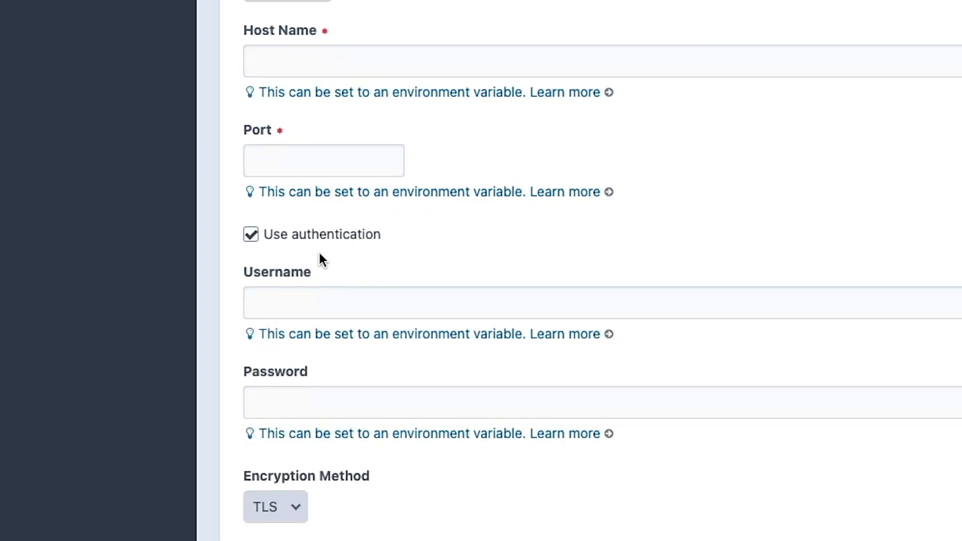
left_click(307, 303)
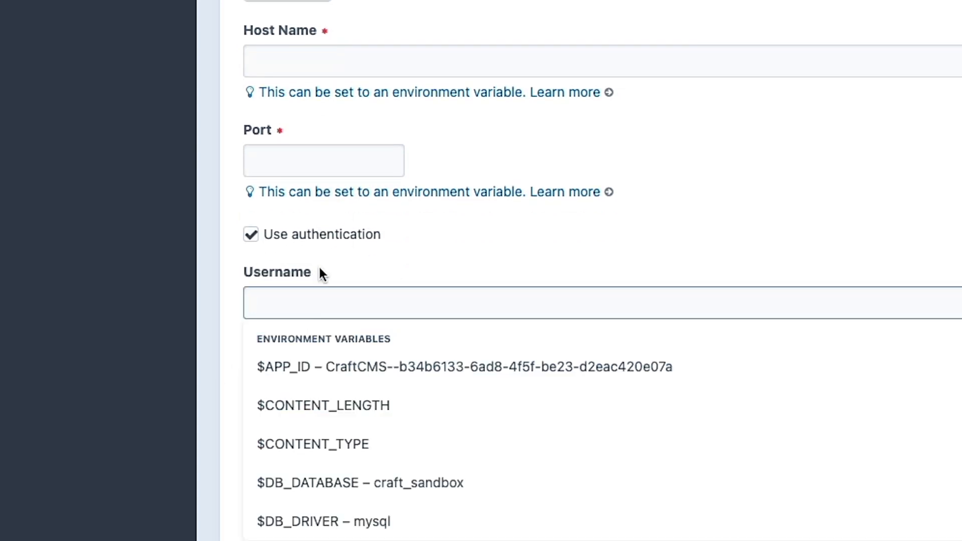
type("post")
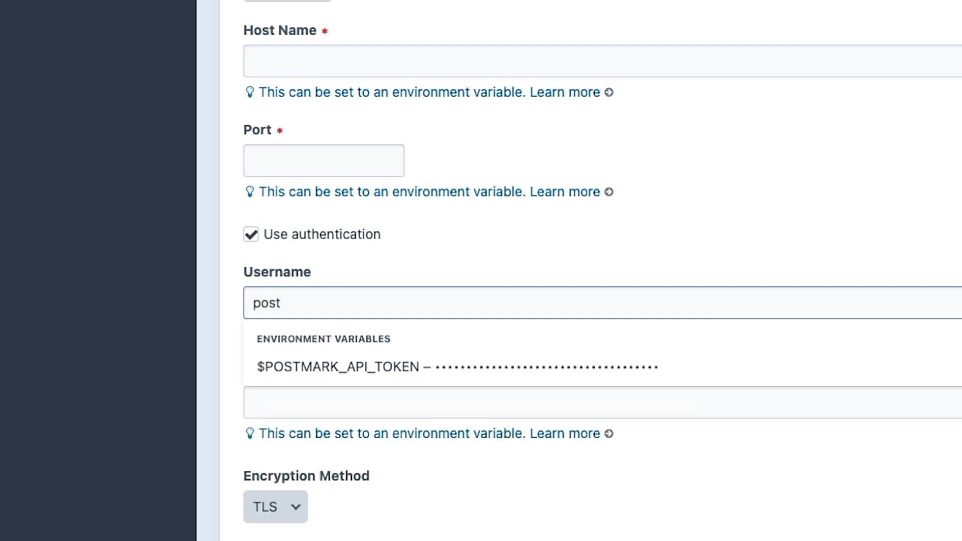
left_click(307, 377)
left_click(304, 408)
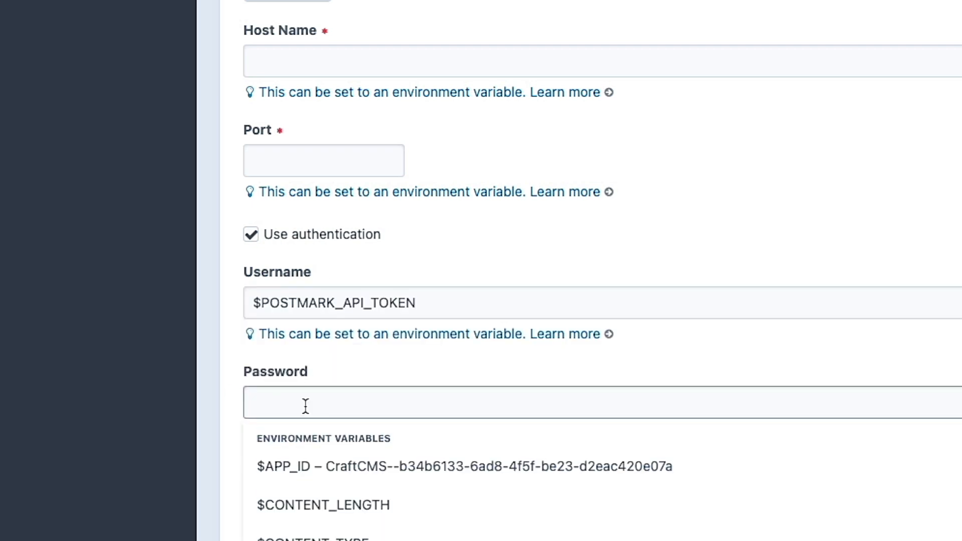
type("post")
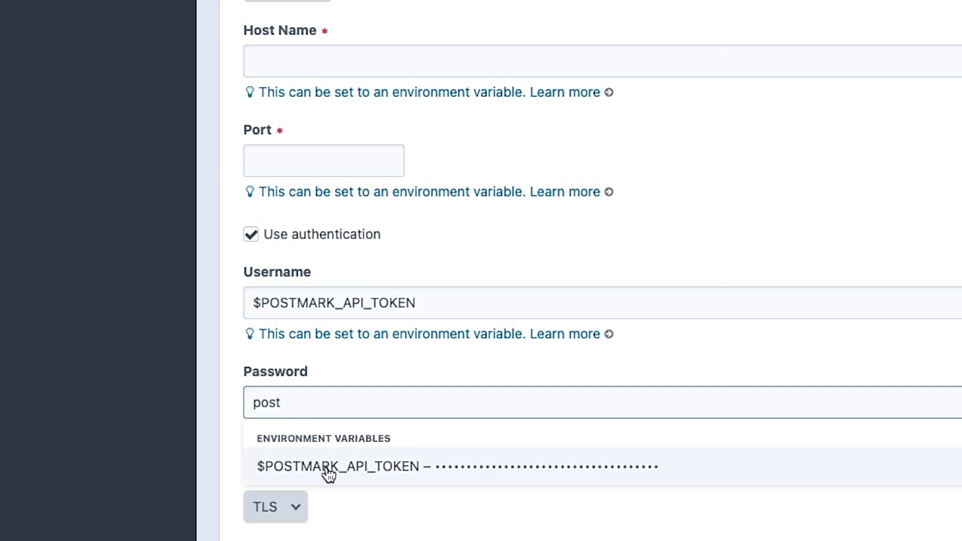
left_click(326, 469)
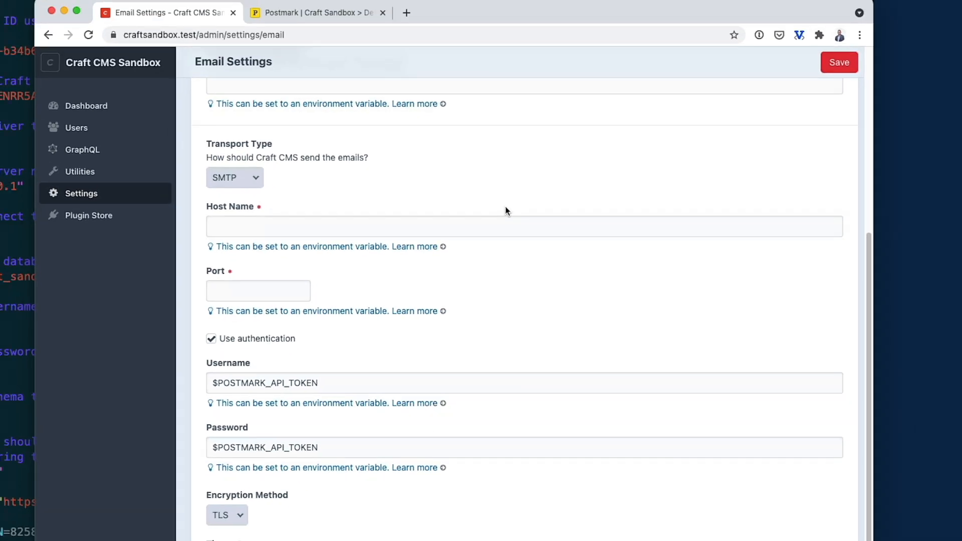
scroll(712, 63, "up", 1)
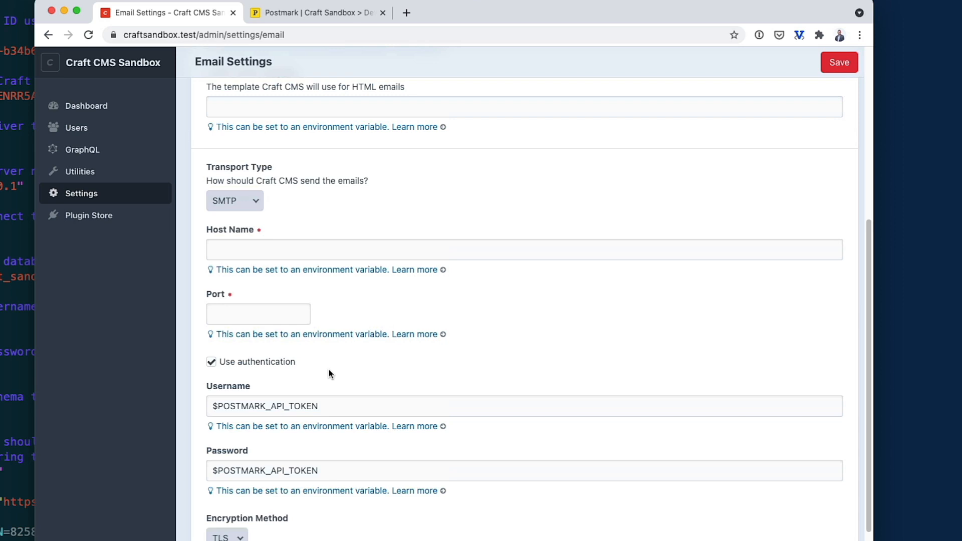
Copy Postmark's SMTP port 2525 into Craft's Port field.
scroll(329, 371, "down", 1)
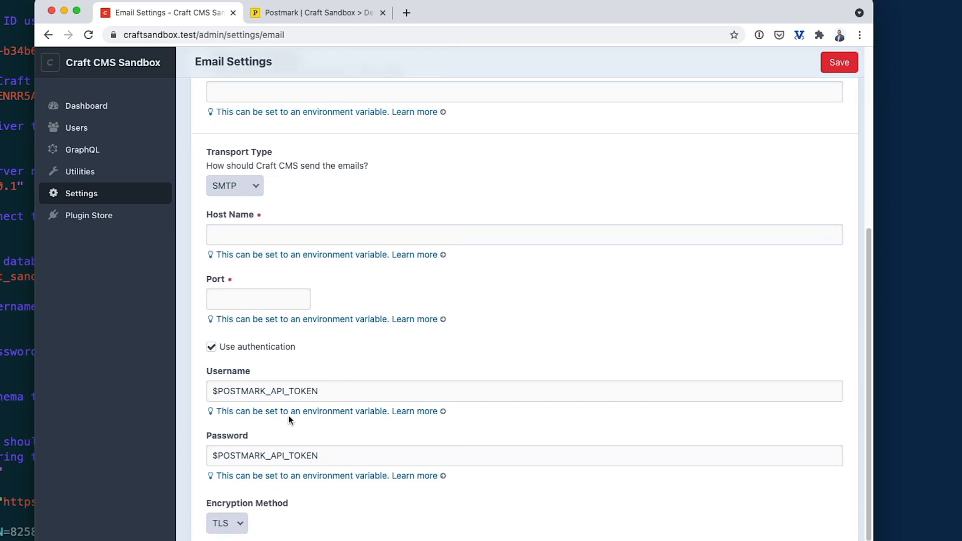
scroll(289, 419, "up", 3)
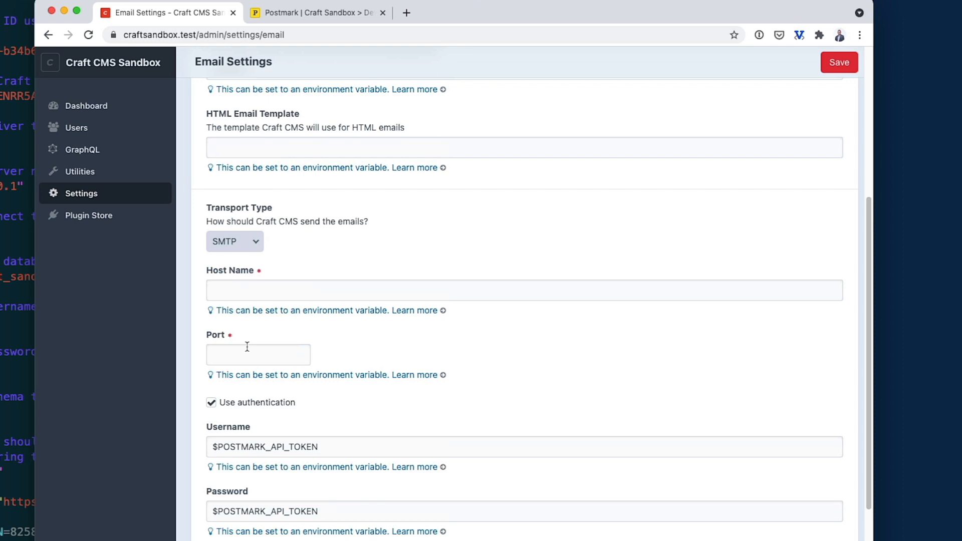
left_click(313, 13)
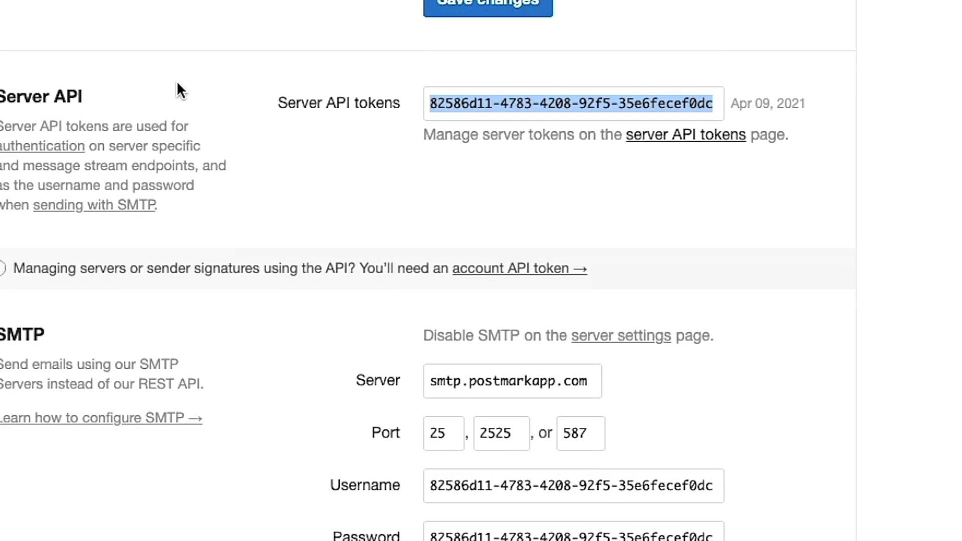
left_click(505, 419)
left_click(234, 25)
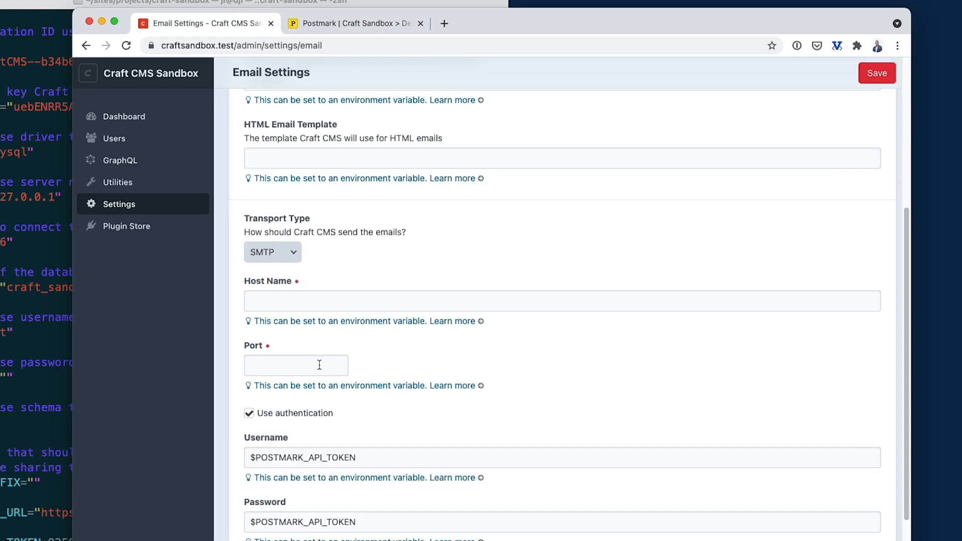
left_click(263, 366)
key("cmd+v")
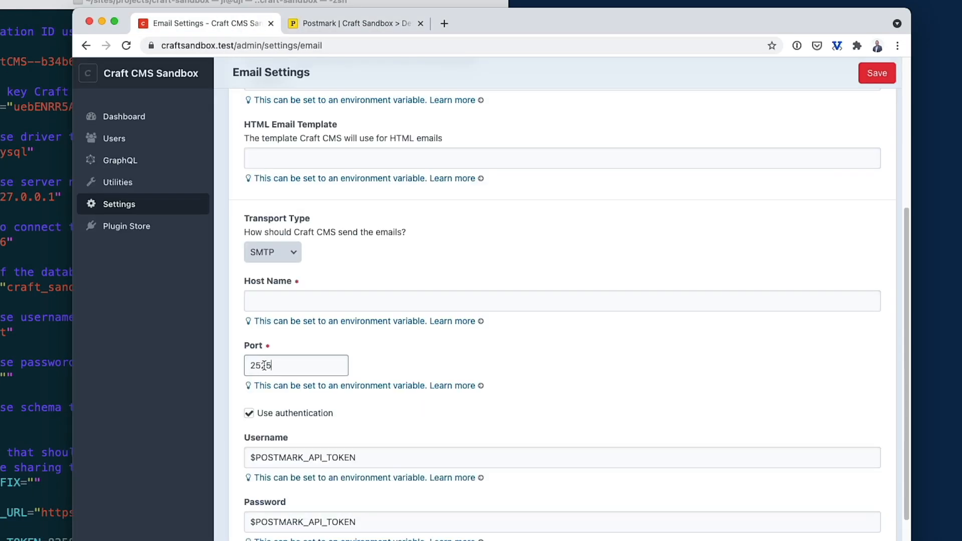
Copy the server smtp.postmarkapp.com from Postmark into Craft's Host Name field.
left_click(320, 303)
left_click(371, 25)
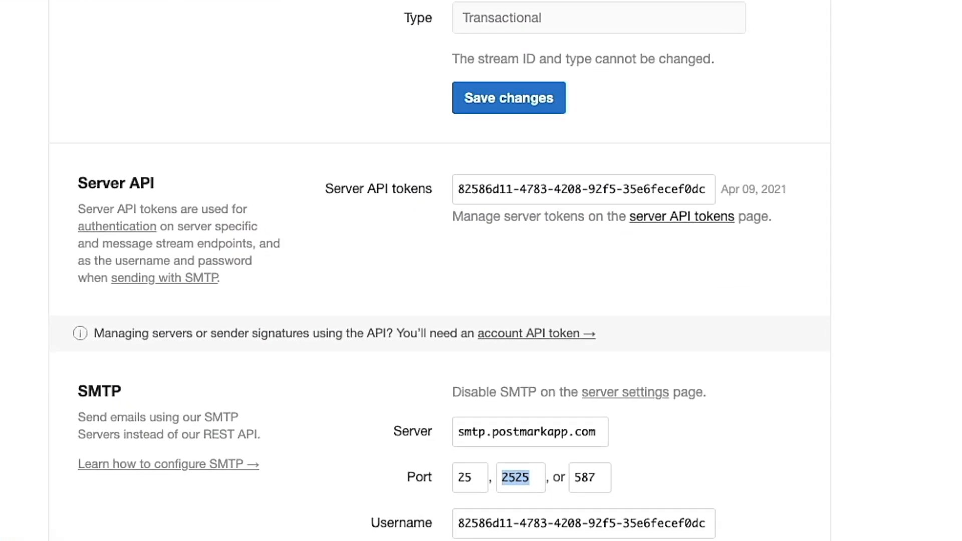
left_click(528, 363)
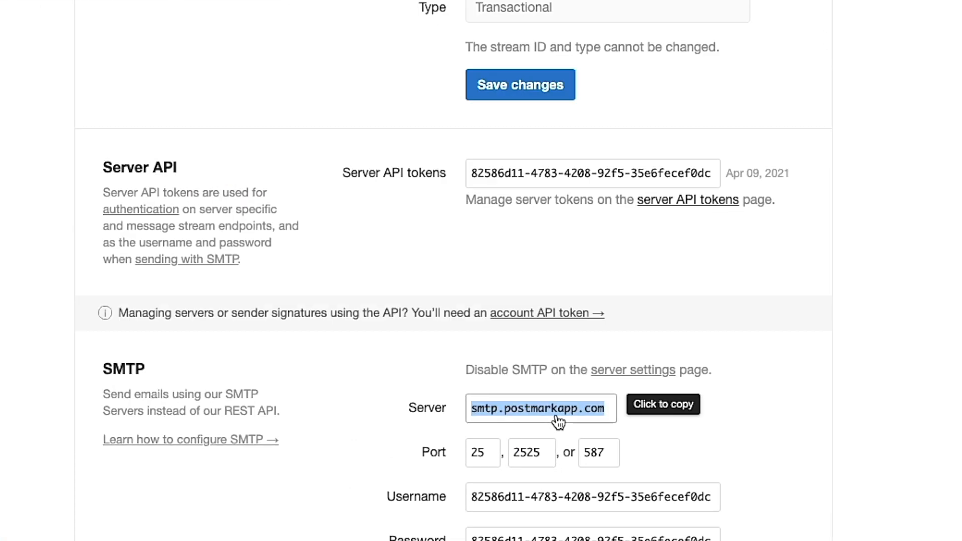
left_click(240, 9)
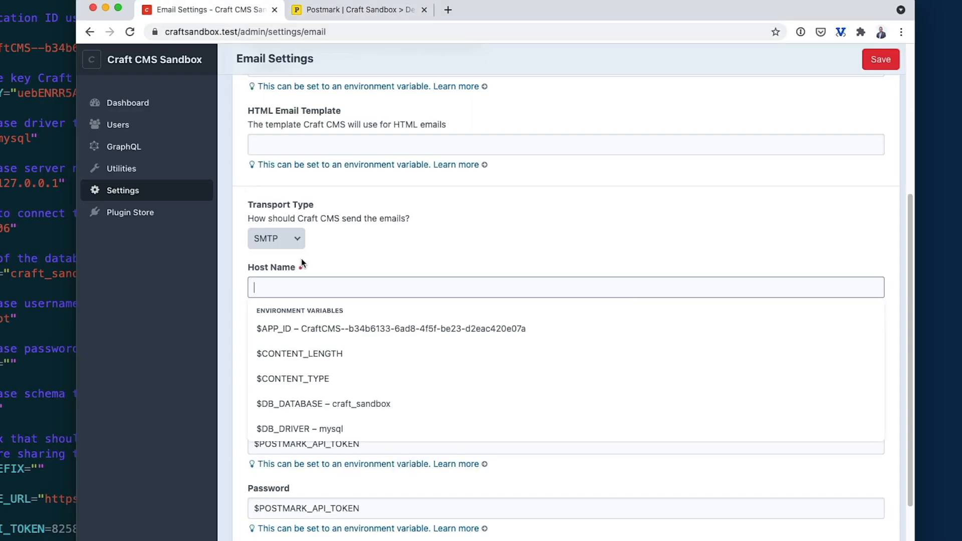
key("cmd+v")
left_click(449, 239)
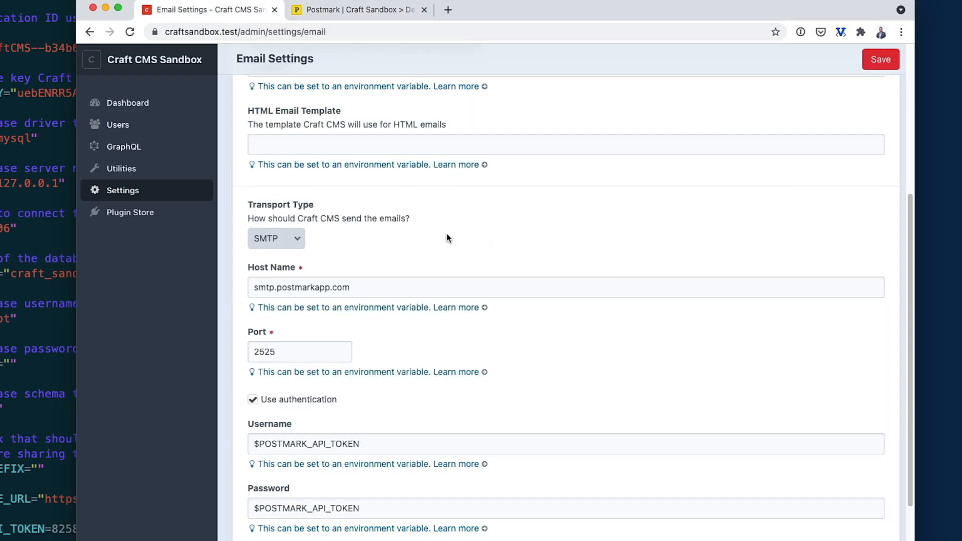
scroll(210, 261, "down", 1)
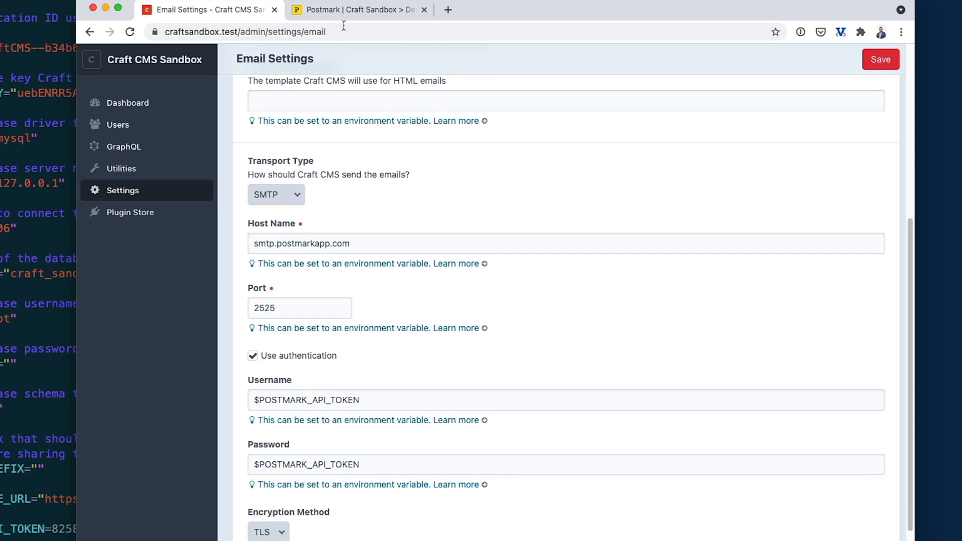
Send a test email using the Test button at the bottom of Email Settings.
left_click(356, 10)
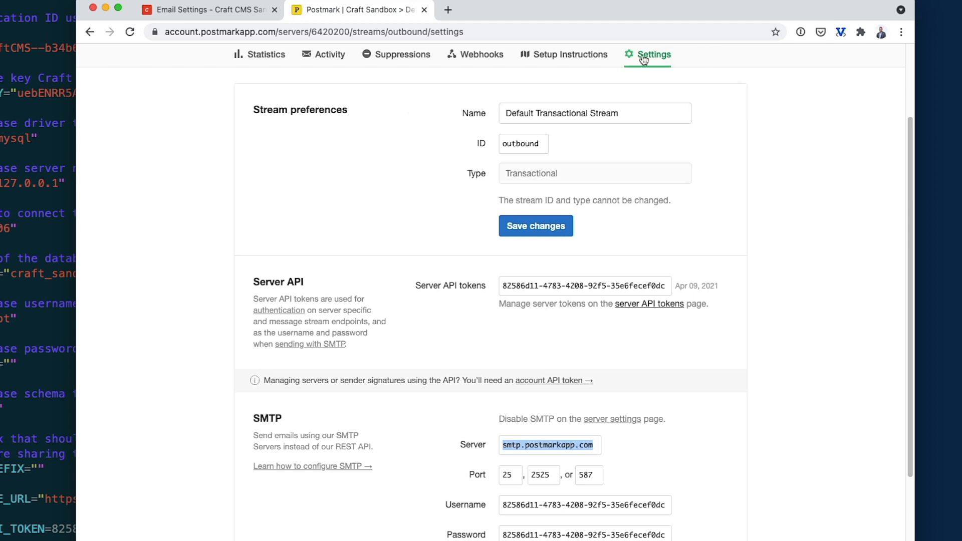
left_click(207, 12)
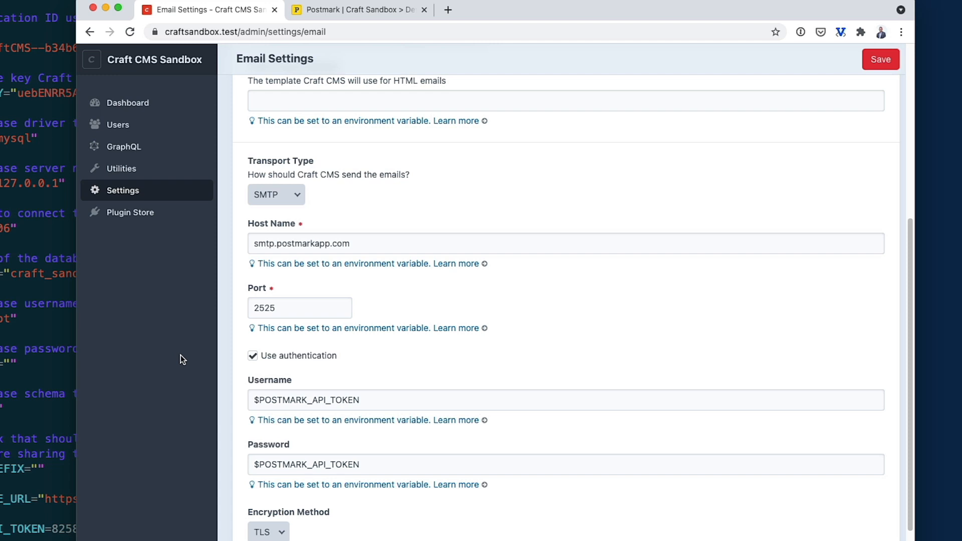
scroll(180, 354, "down", 3)
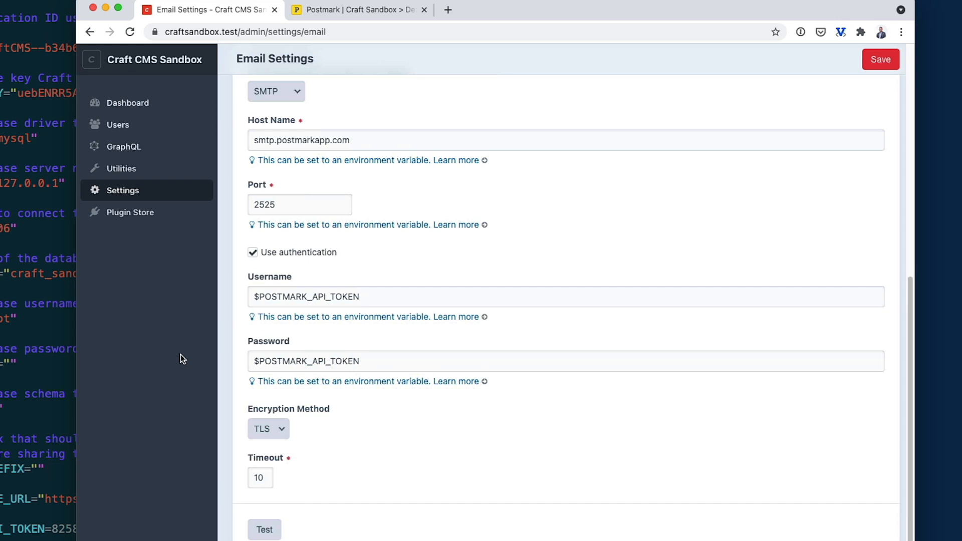
scroll(343, 311, "down", 1)
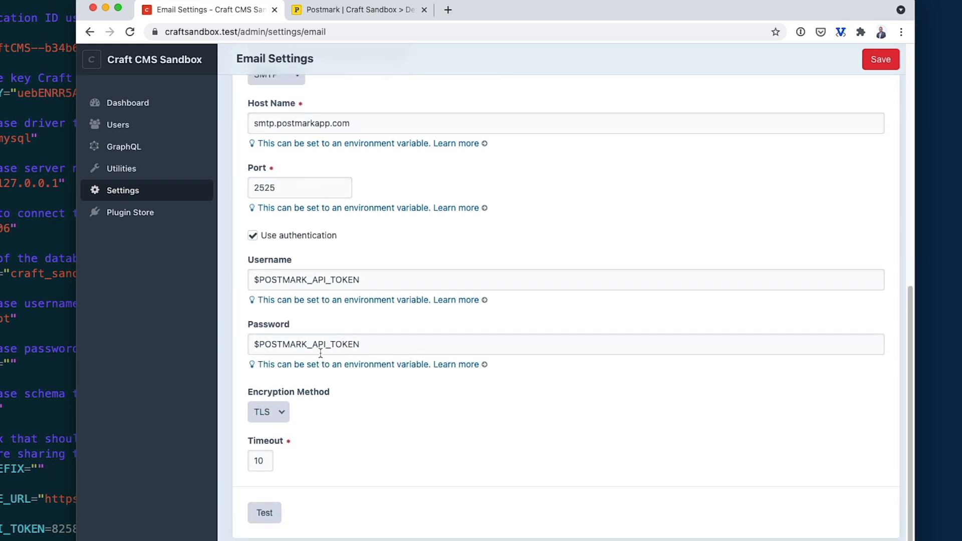
left_click(251, 521)
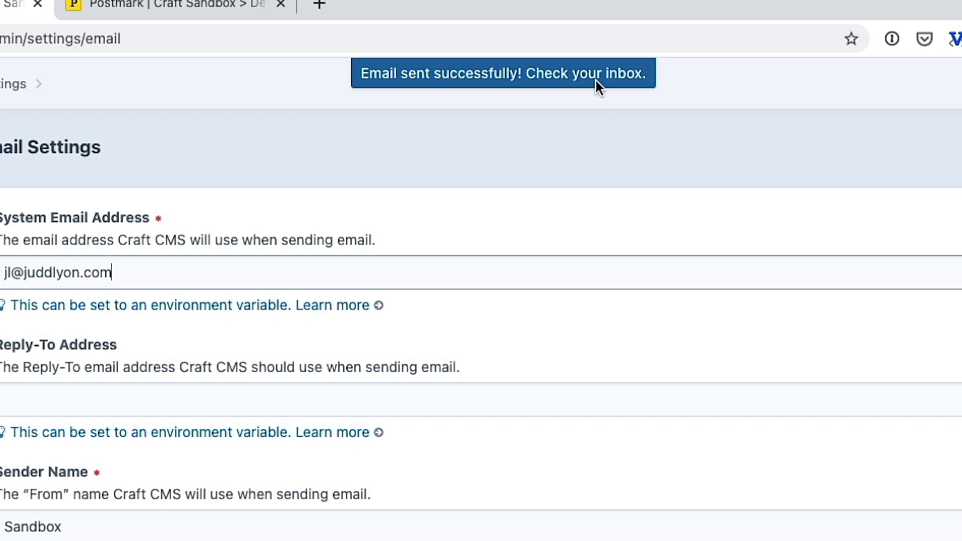
Find the test email in Postmark's Activity and view its plain text and raw source.
left_click(166, 5)
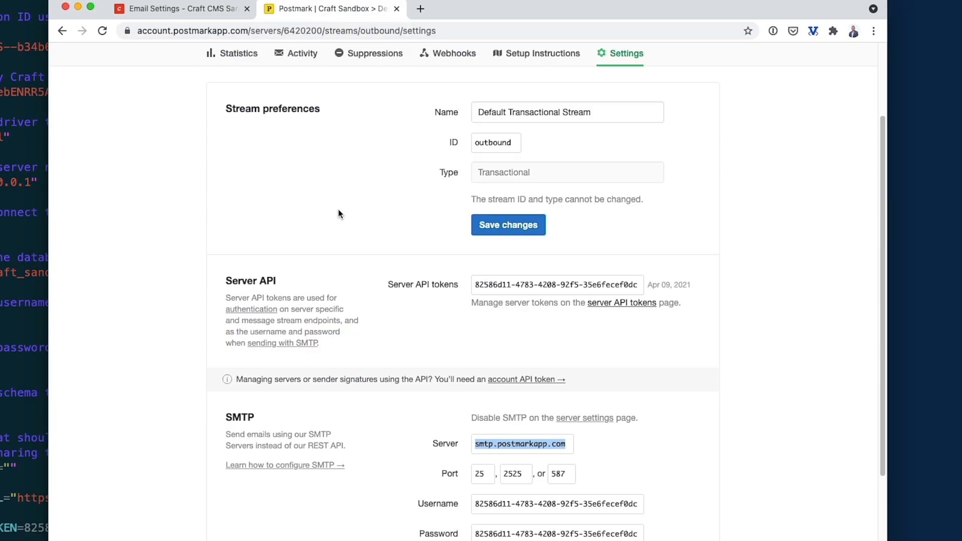
scroll(338, 214, "up", 3)
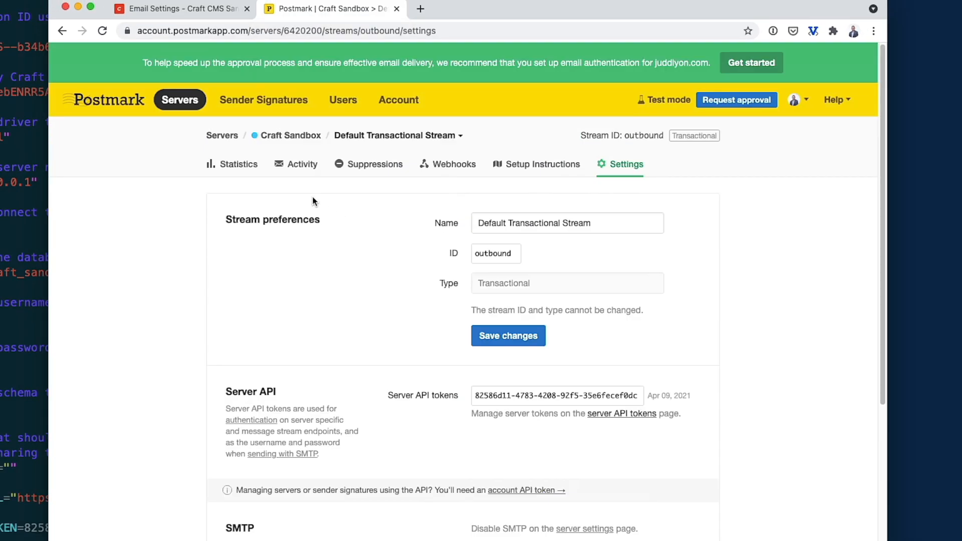
left_click(296, 165)
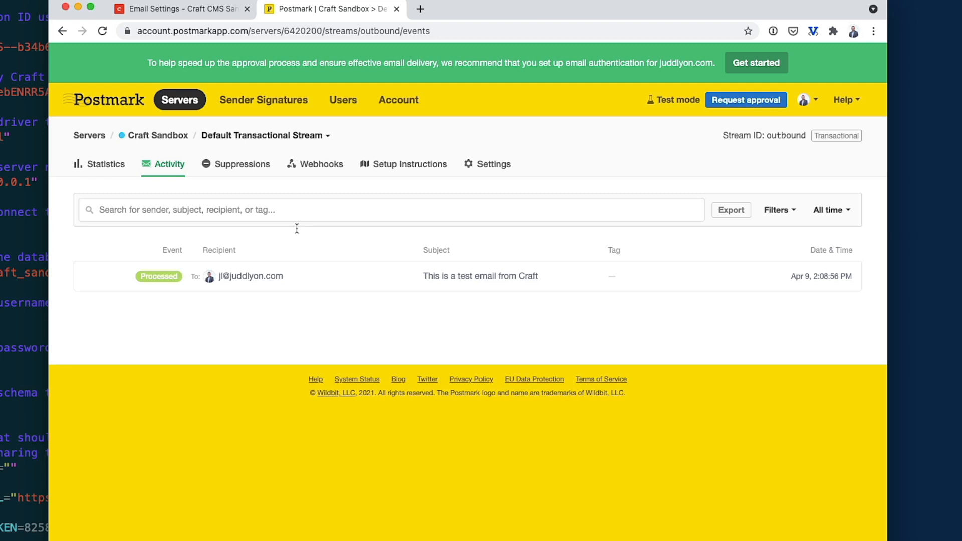
left_click(141, 285)
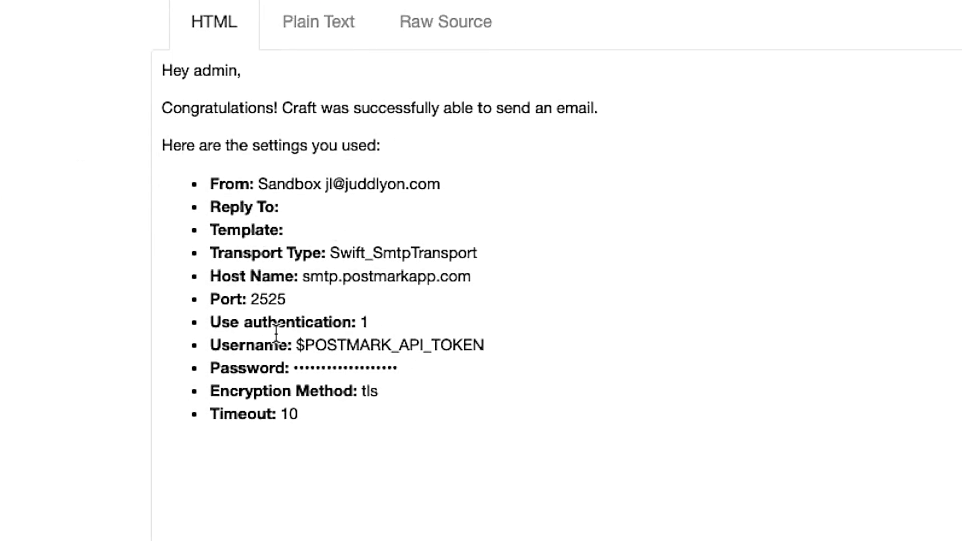
left_click(299, 31)
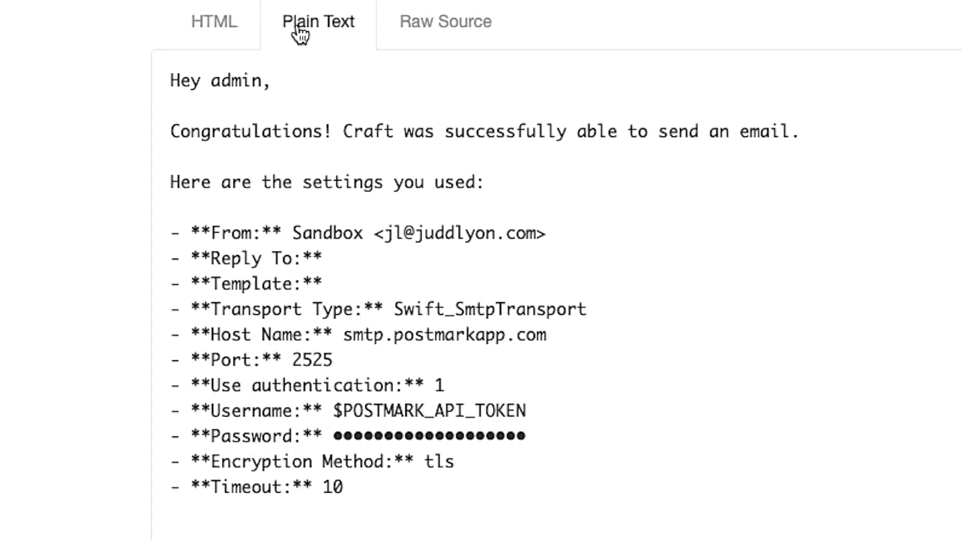
left_click(442, 22)
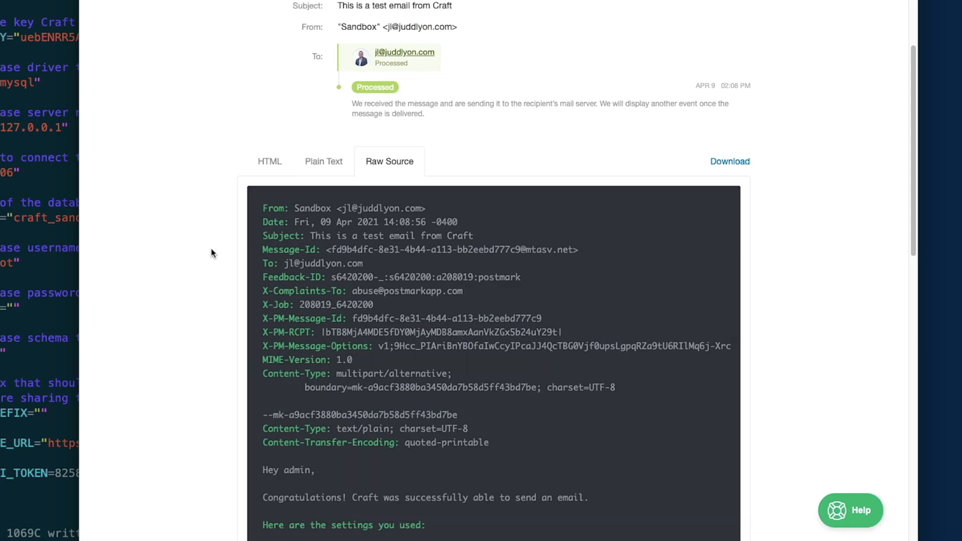
Check the stream statistics showing 1 email sent, then return to Craft.
scroll(211, 249, "up", 3)
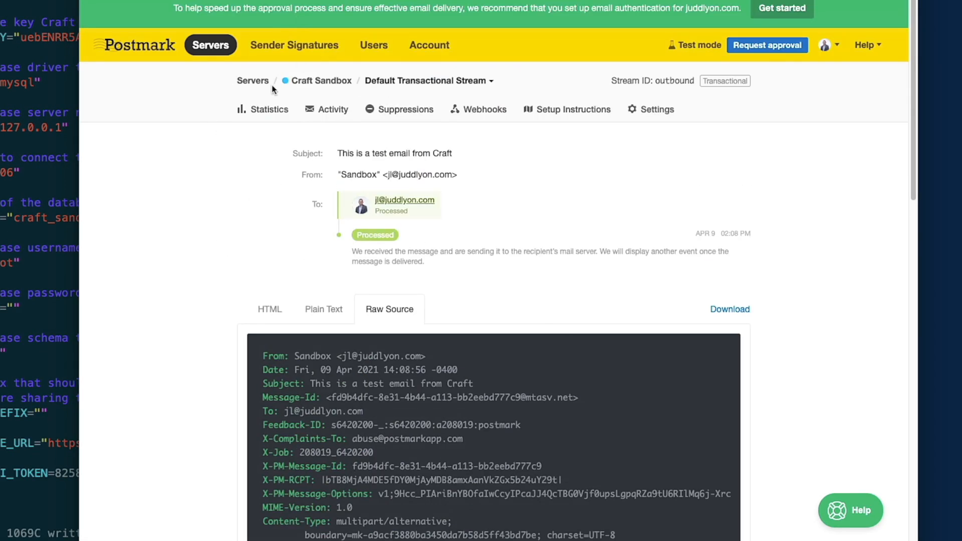
left_click(261, 109)
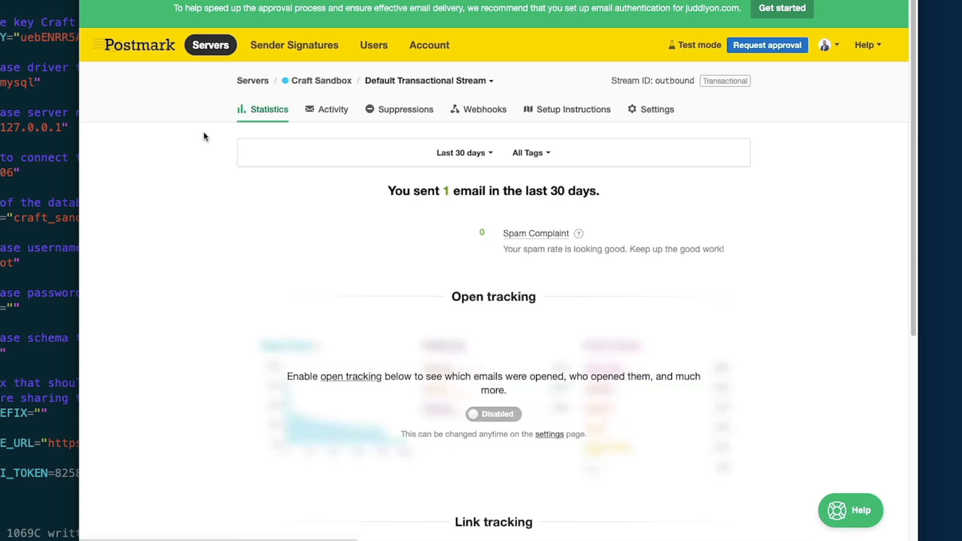
scroll(244, 204, "down", 7)
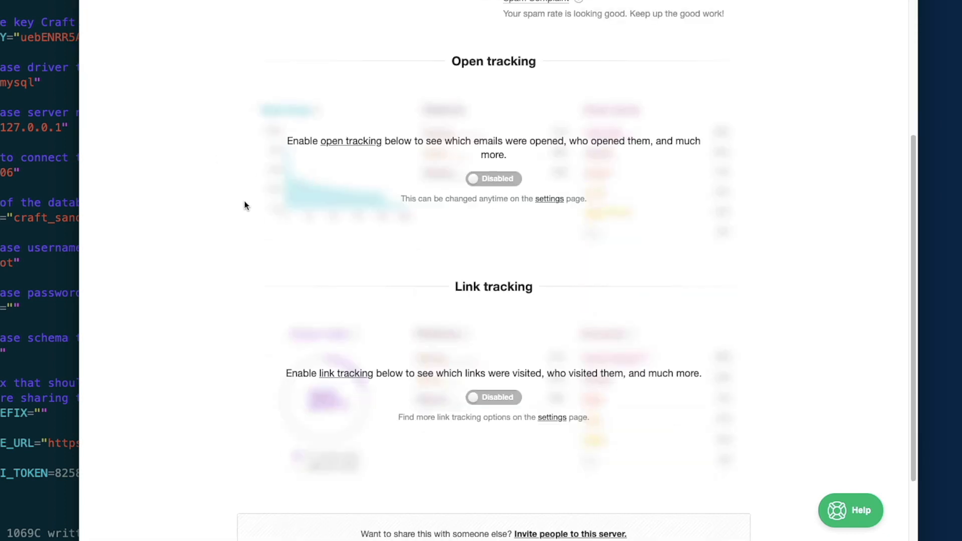
scroll(245, 205, "up", 7)
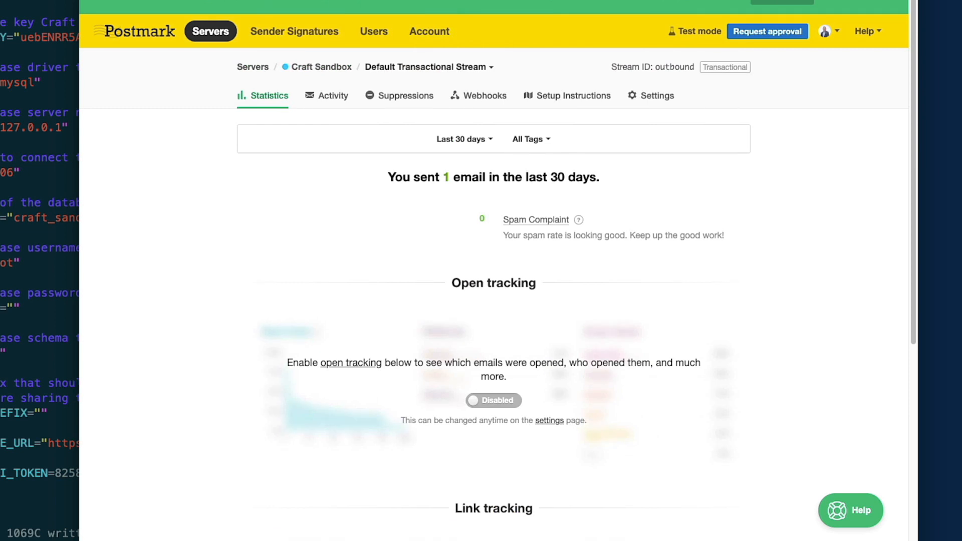
left_click(211, 0)
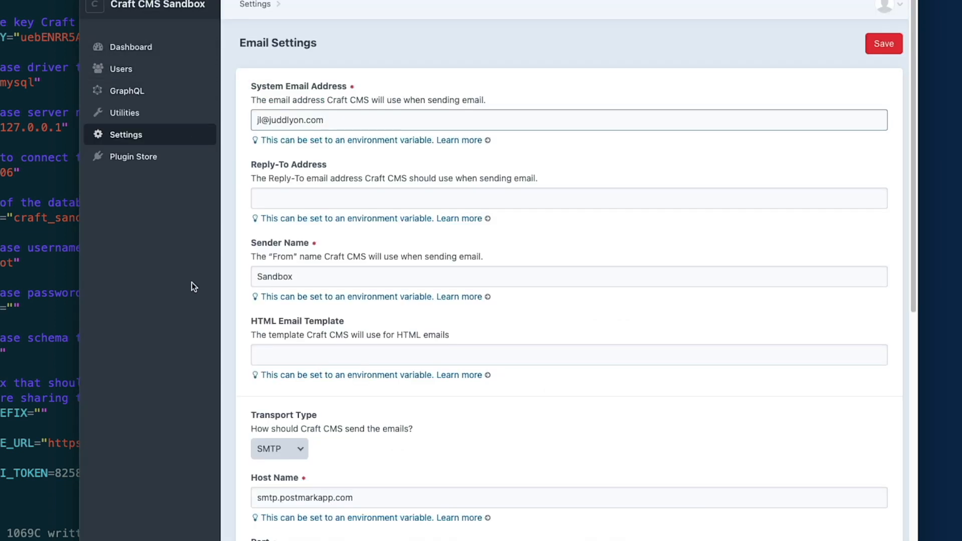
scroll(398, 272, "down", 7)
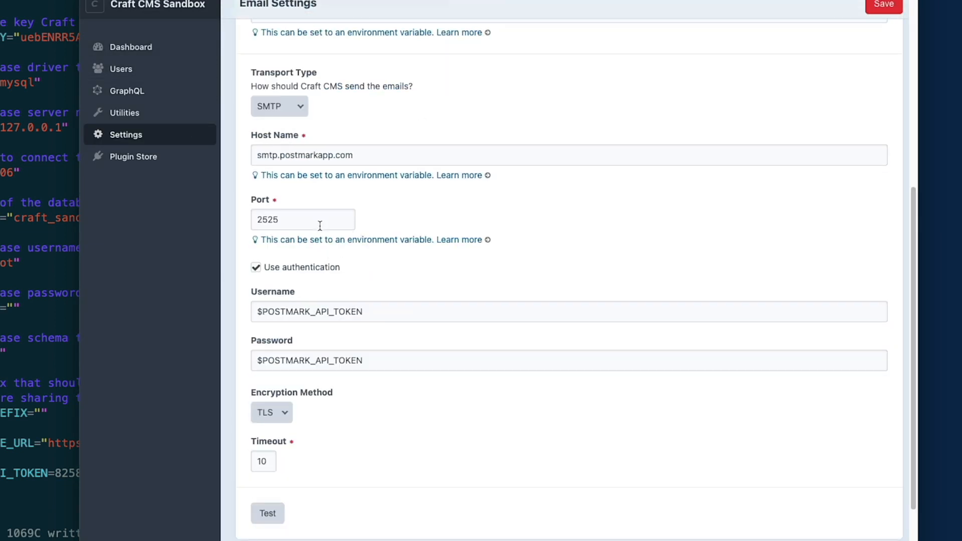